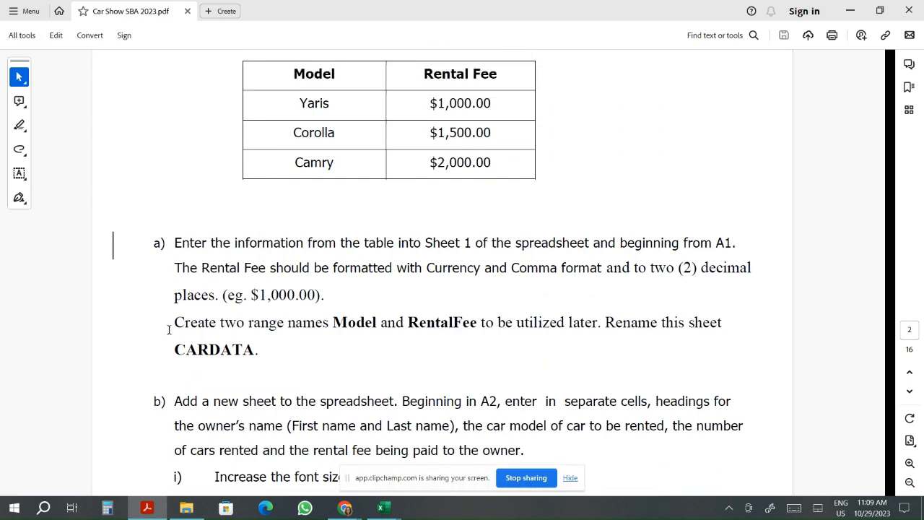
Review parts a to c of the assignment PDF, focusing on the IF-function rental fee task that uses the CARDATA sheet.
left_click_drag(176, 351, 254, 355)
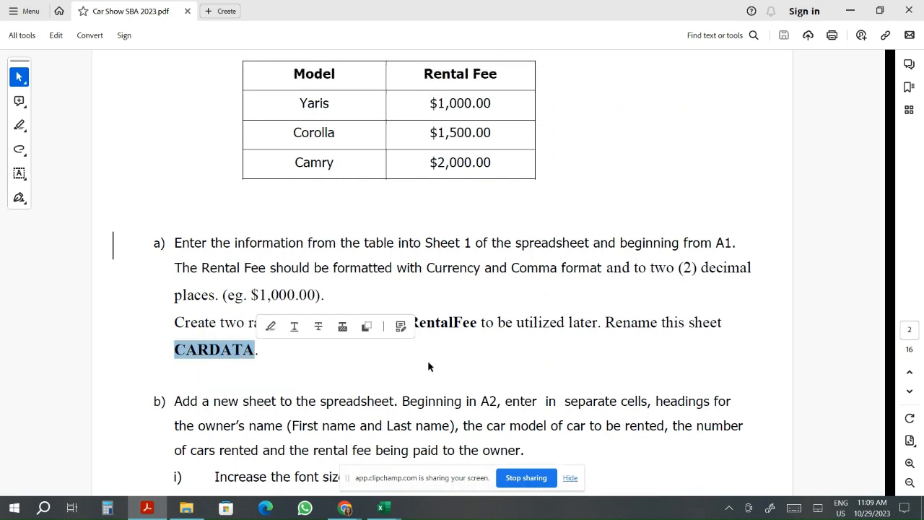
left_click(563, 379)
scroll(563, 379, "down", 1)
scroll(563, 379, "down", 2)
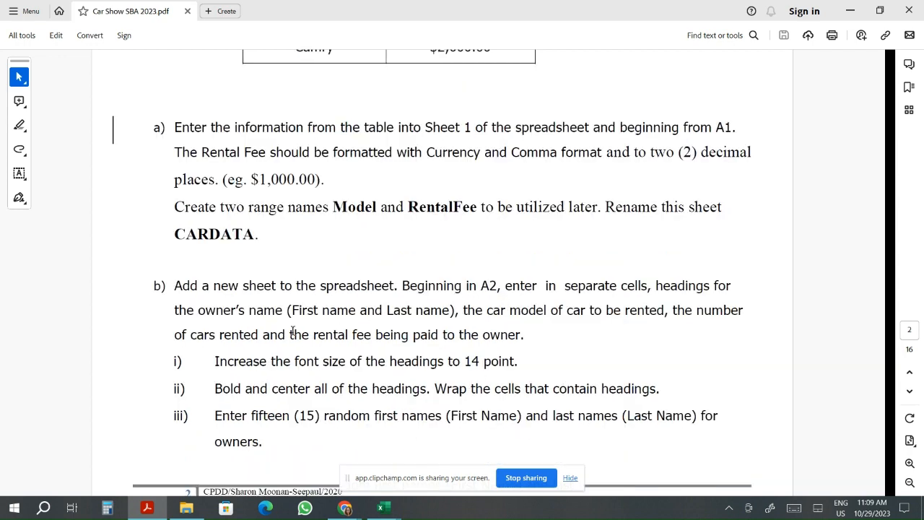
left_click_drag(199, 310, 473, 334)
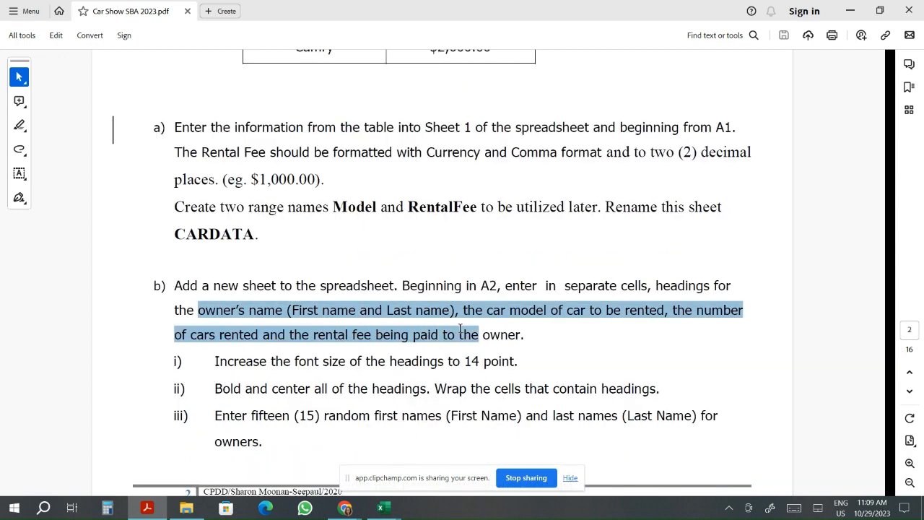
left_click(222, 407)
left_click_drag(217, 361, 351, 416)
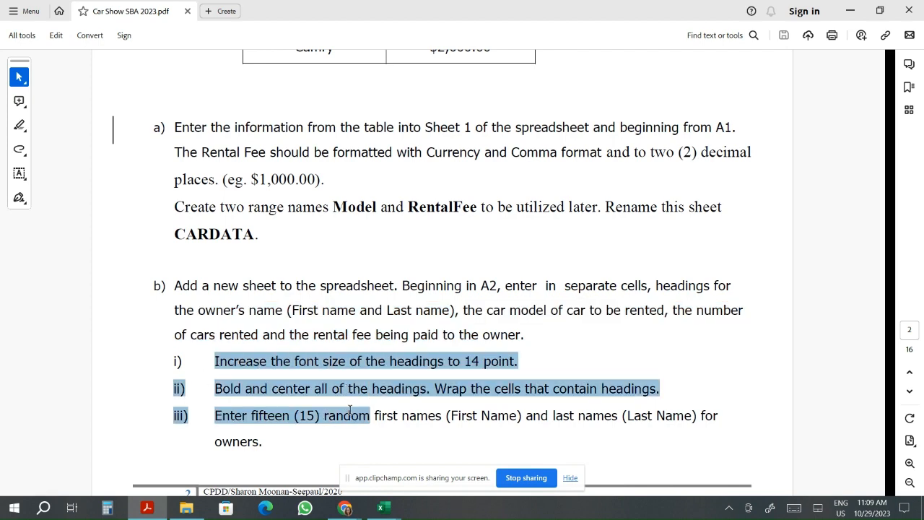
left_click(408, 267)
scroll(409, 268, "down", 10)
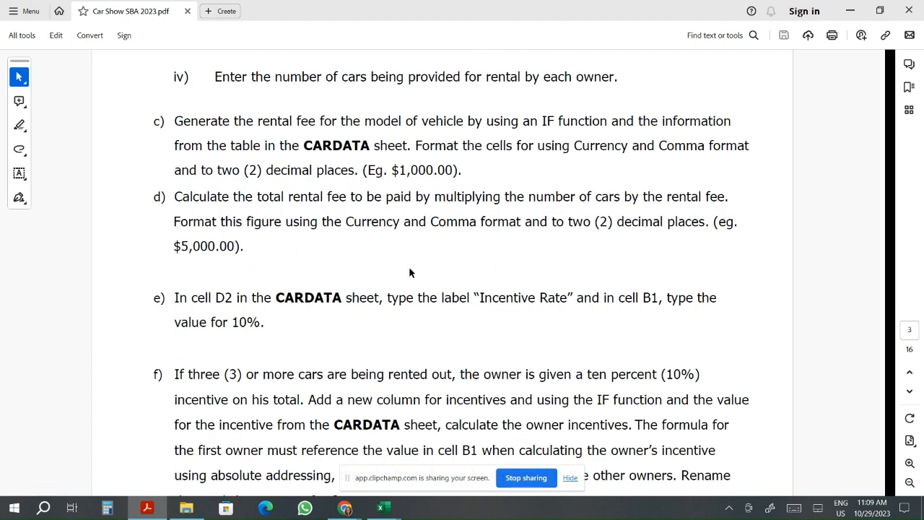
scroll(409, 273, "up", 1)
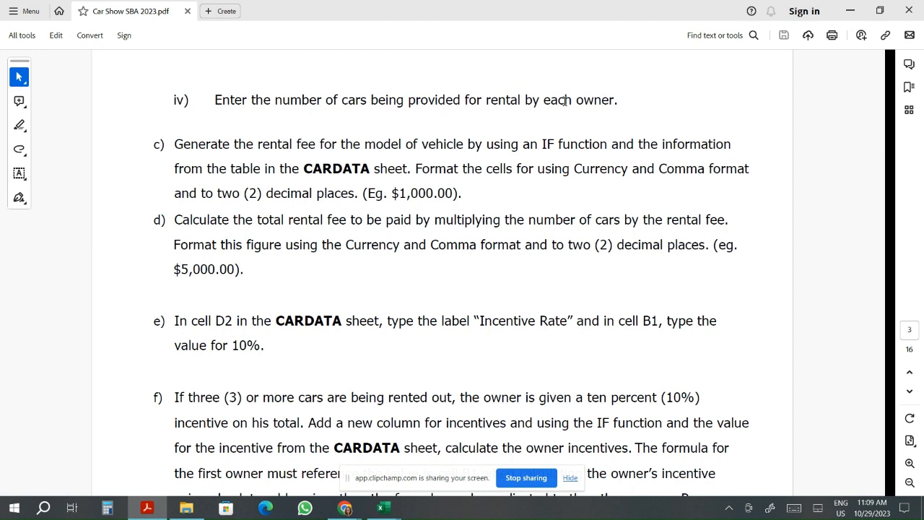
left_click_drag(174, 144, 470, 192)
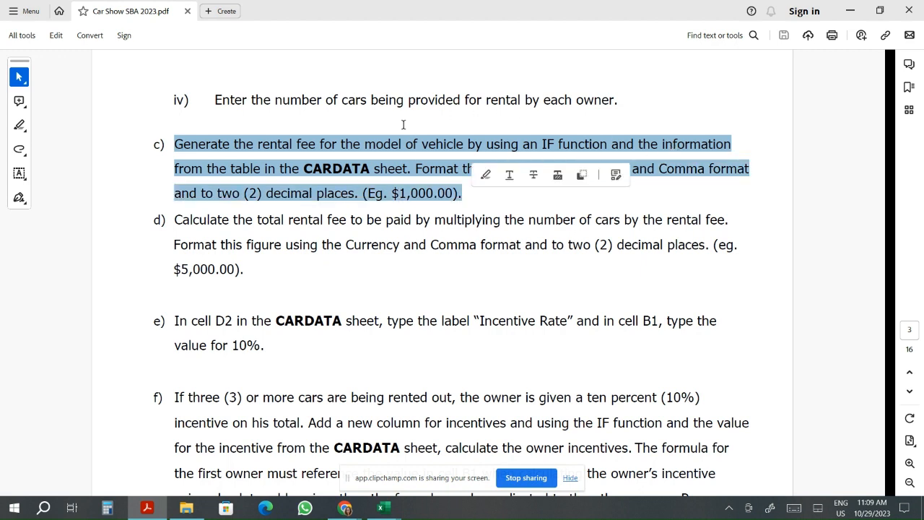
left_click(344, 168)
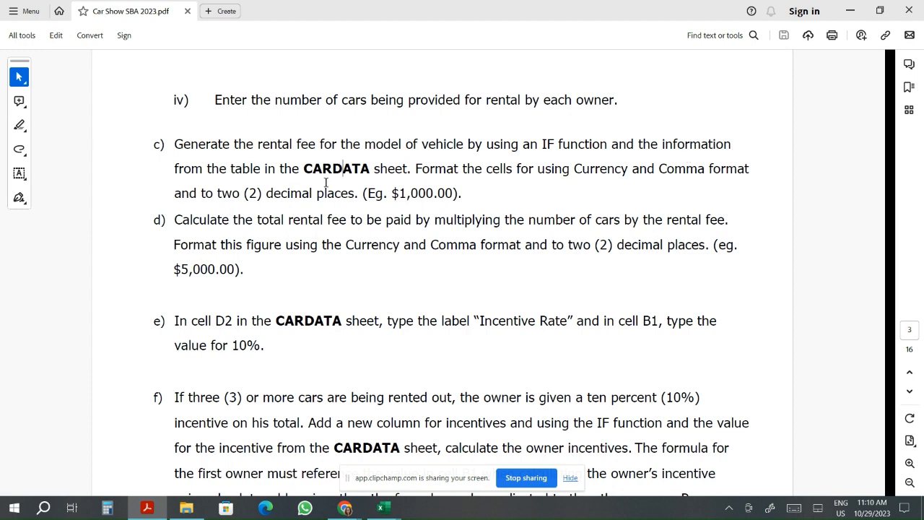
Switch to the Book1 workbook in Excel and compare Sheet2's CarModel column with the models and rental fees on CarData.
mouse_move(385, 509)
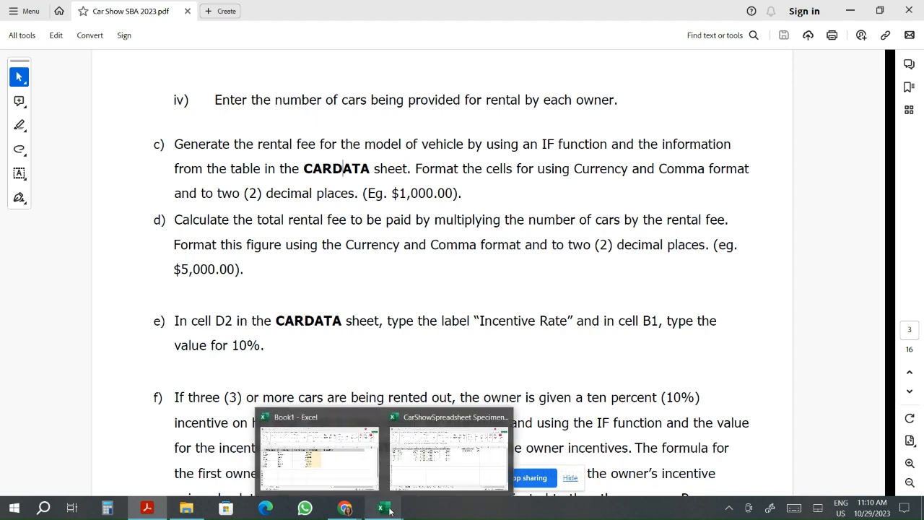
left_click(321, 472)
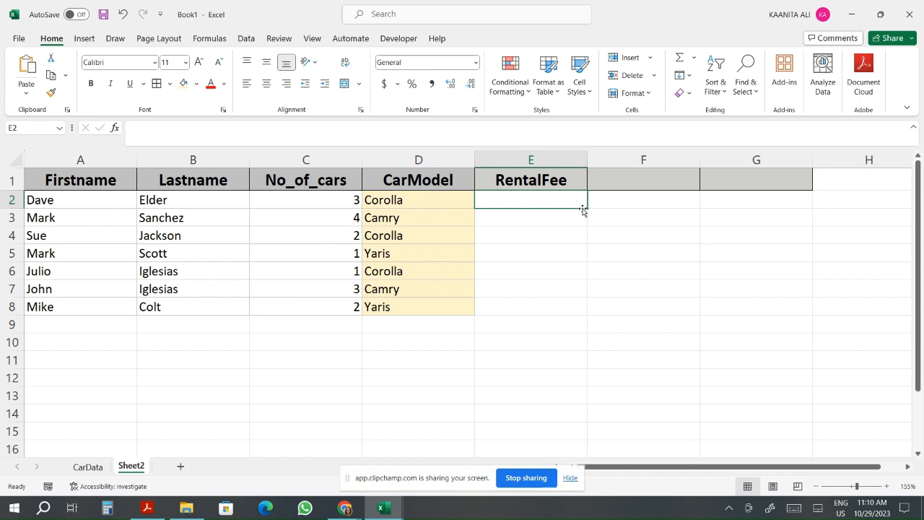
left_click(402, 200)
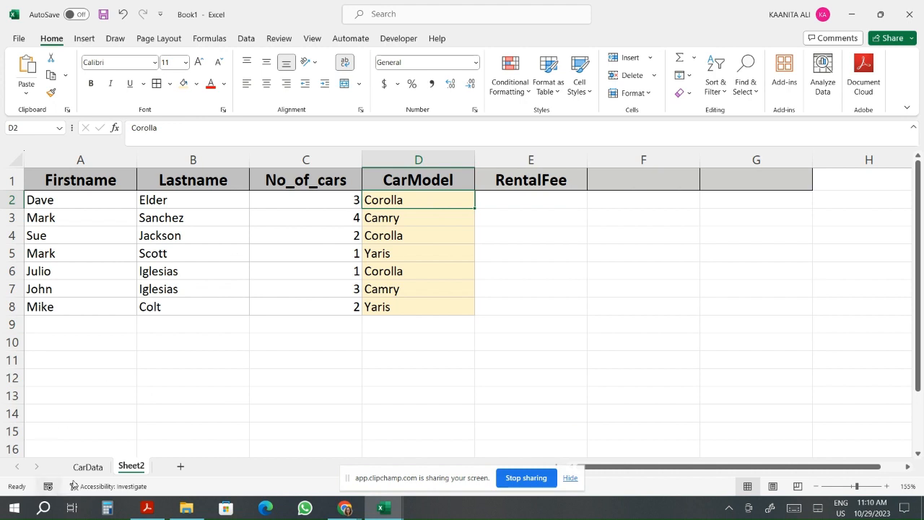
left_click(94, 467)
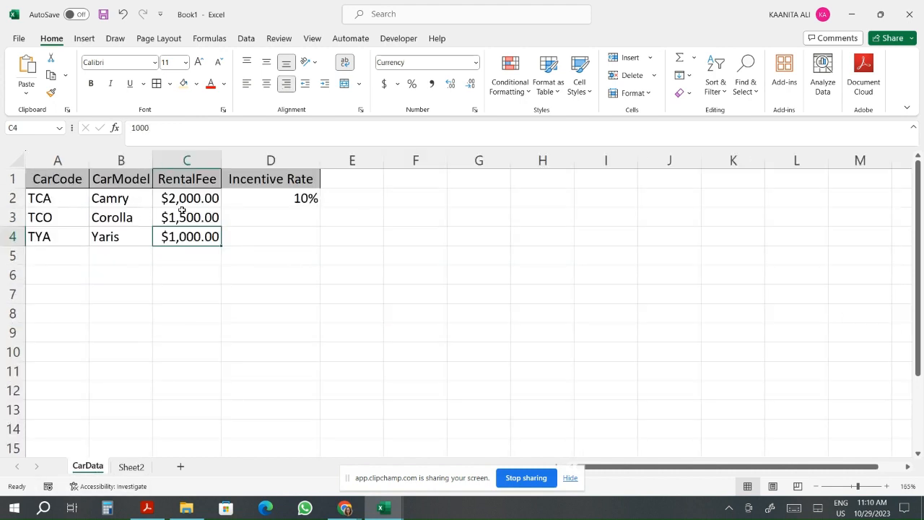
left_click(99, 195)
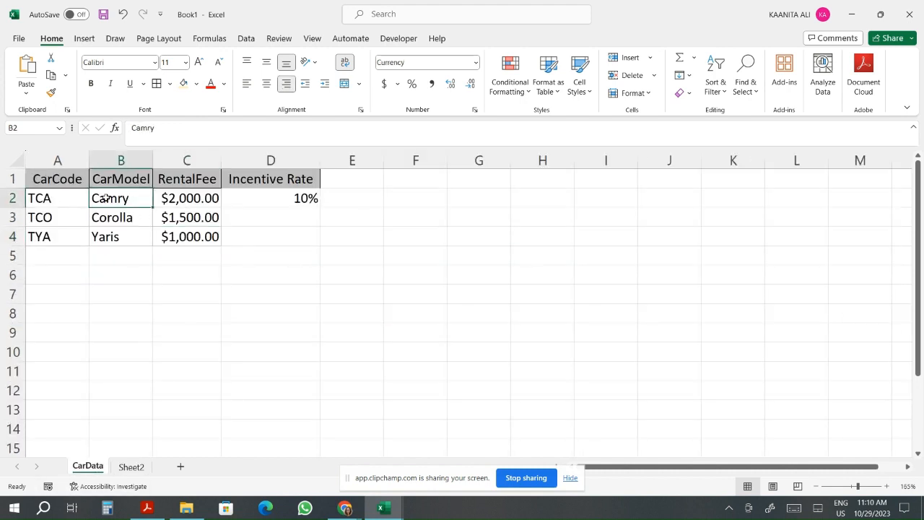
left_click(197, 198)
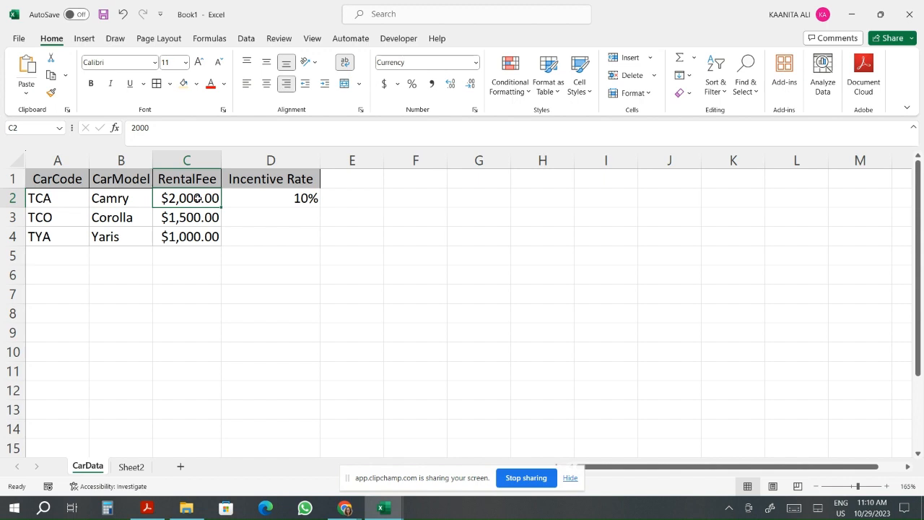
left_click(144, 221)
left_click(207, 217)
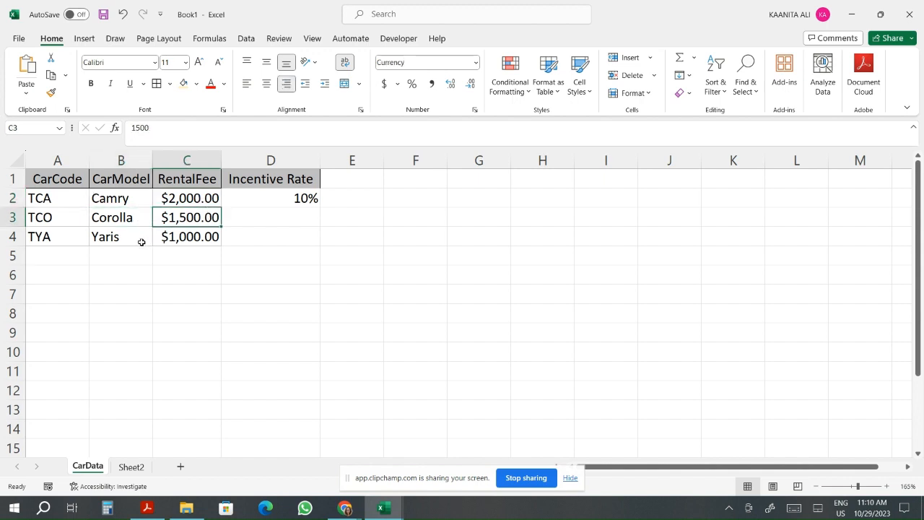
left_click(141, 242)
left_click(207, 242)
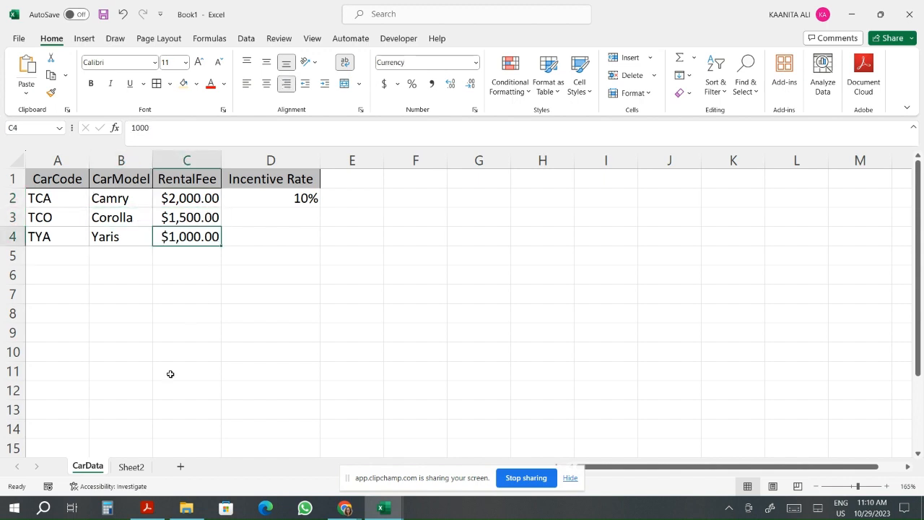
left_click(139, 467)
left_click(509, 202)
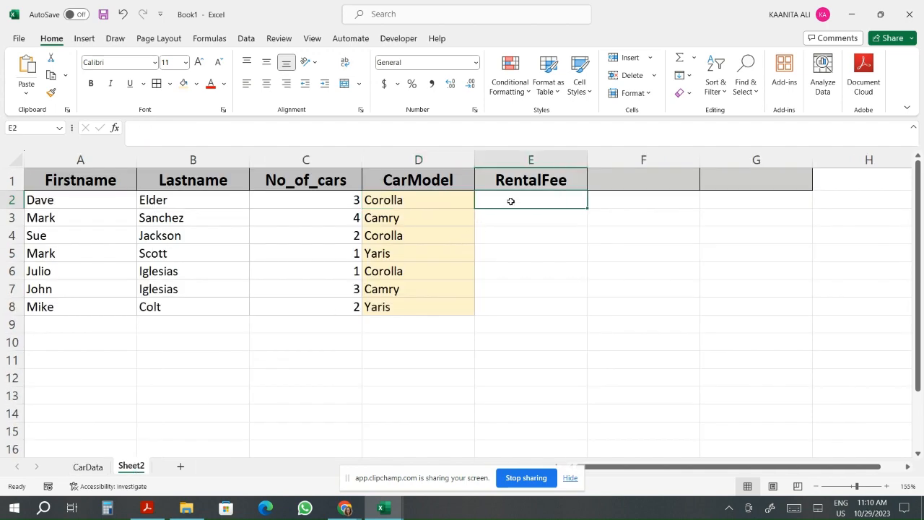
left_click(88, 467)
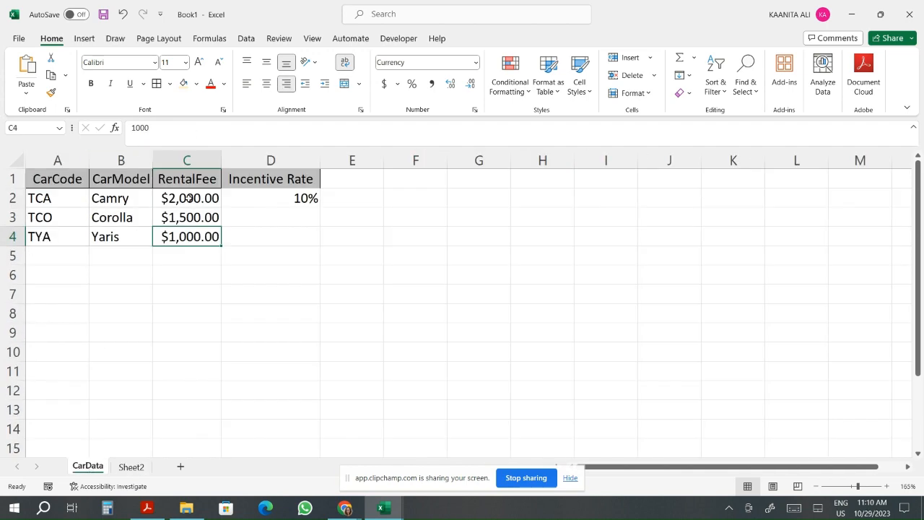
left_click(130, 468)
left_click(418, 202)
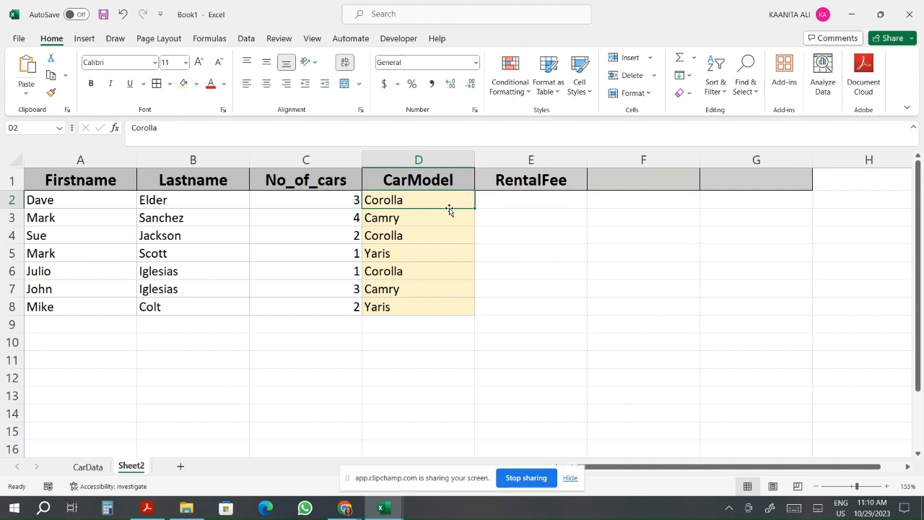
Begin an IF formula in Sheet2 cell E2 that tests D2=CarData!B2 and returns CarData!C2 when true.
left_click(503, 203)
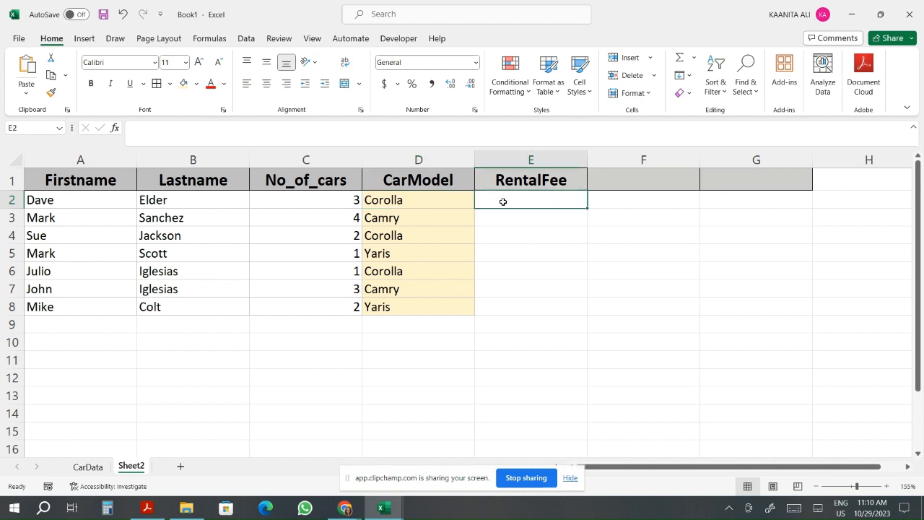
type("=if")
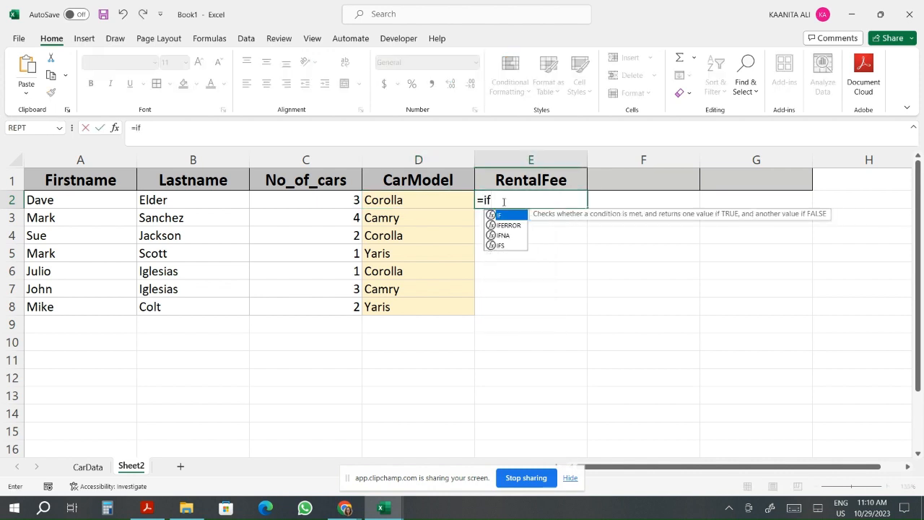
type("(")
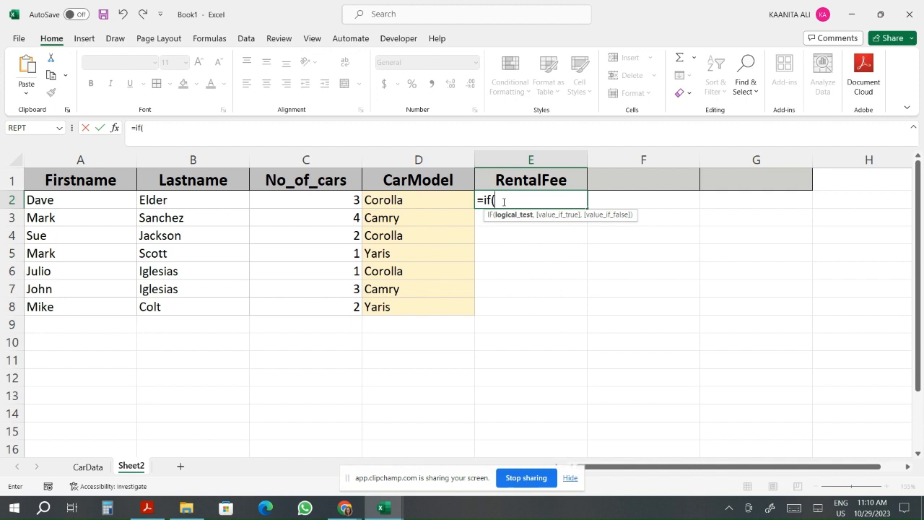
left_click(430, 202)
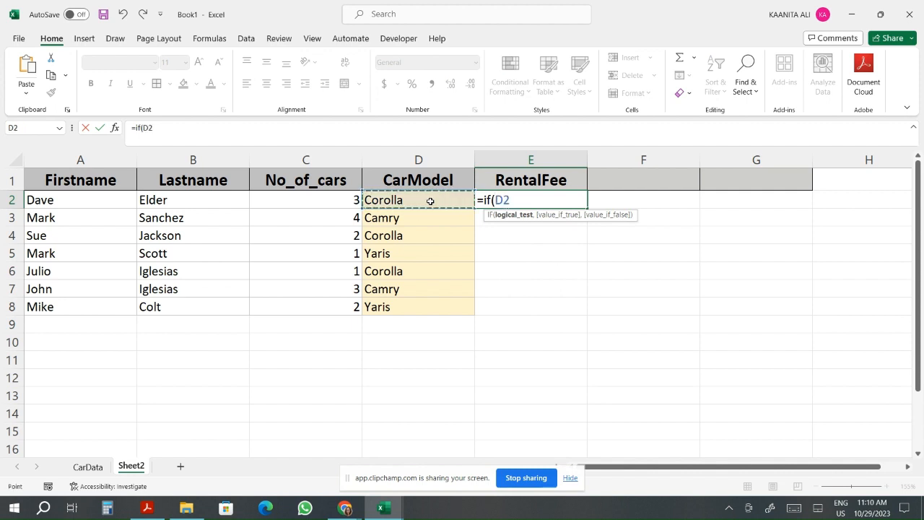
type("=")
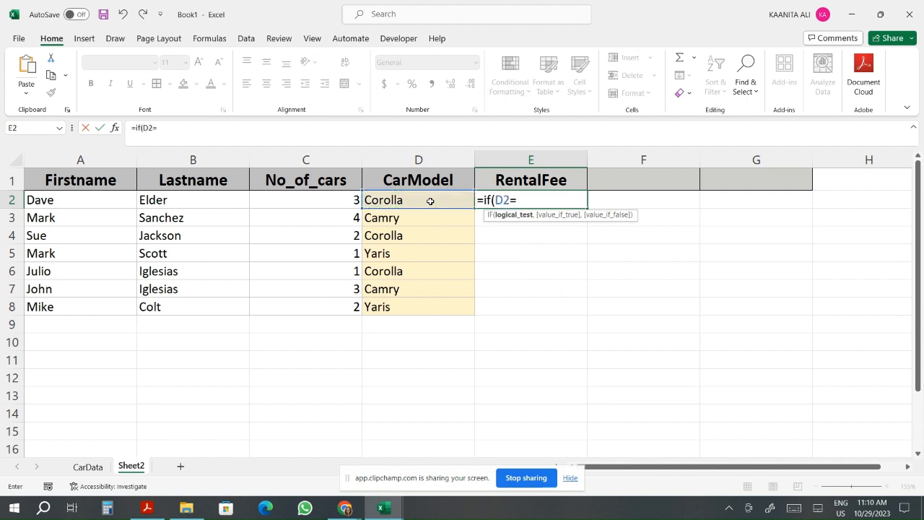
left_click(93, 467)
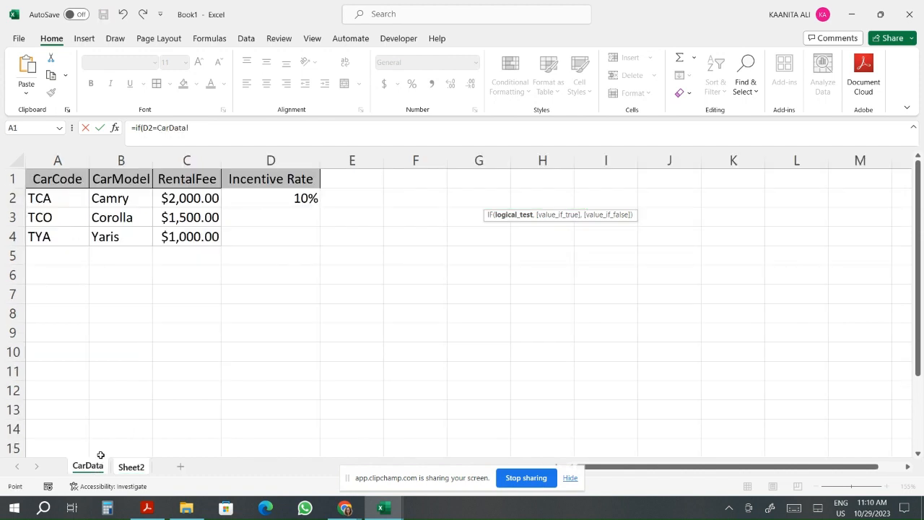
left_click(131, 200)
left_click(213, 129)
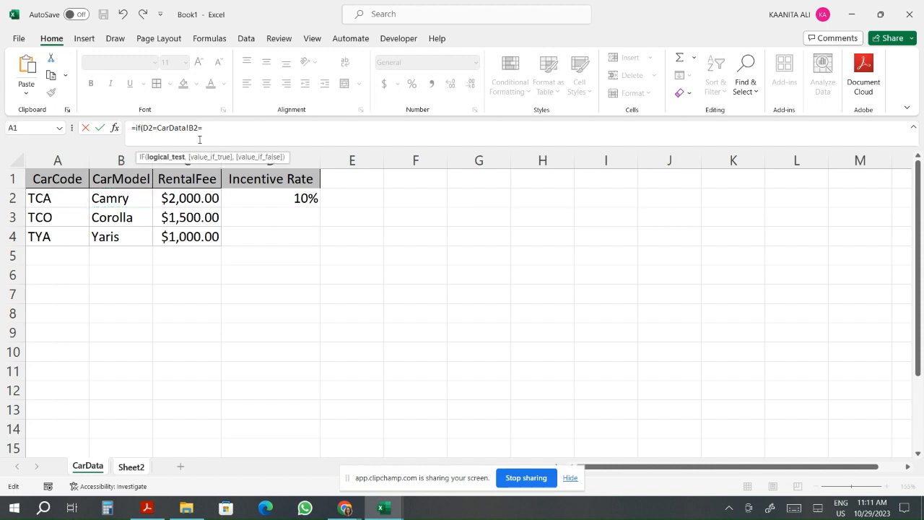
key("BackSpace")
type(",")
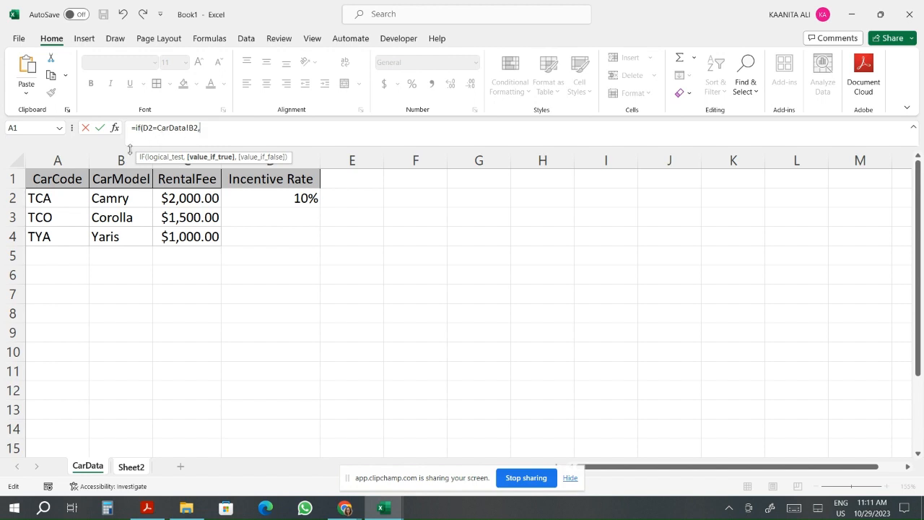
left_click(187, 202)
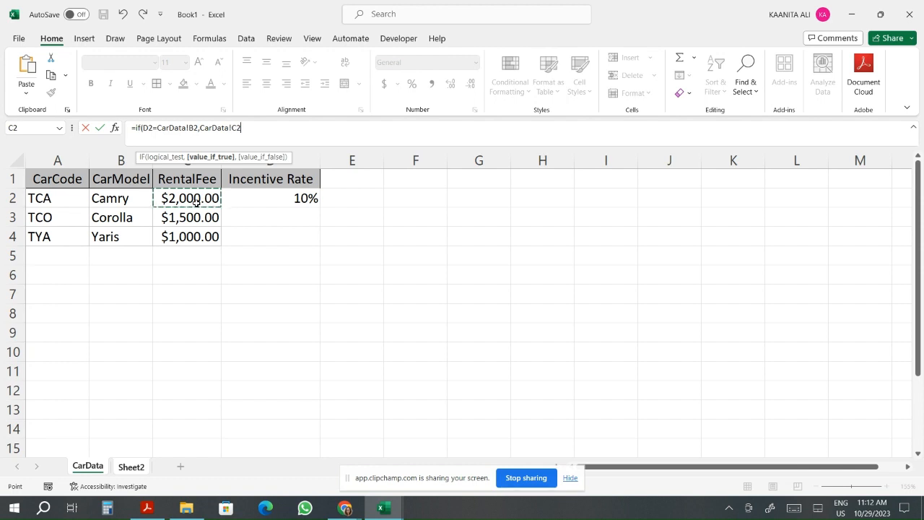
Nest a second IF as the false result of the E2 formula, testing D2=CarData!B3.
type(",(")
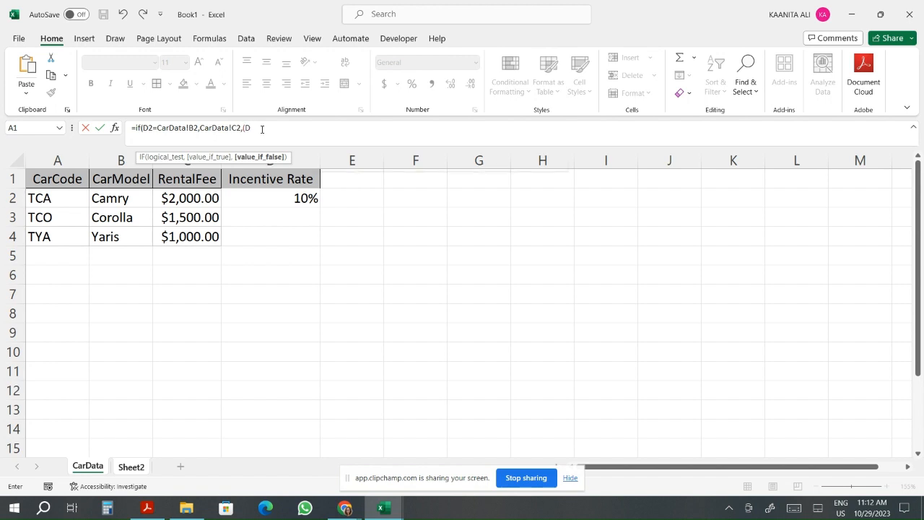
type("D2")
key("BackSpace")
key("BackSpace")
type("If(")
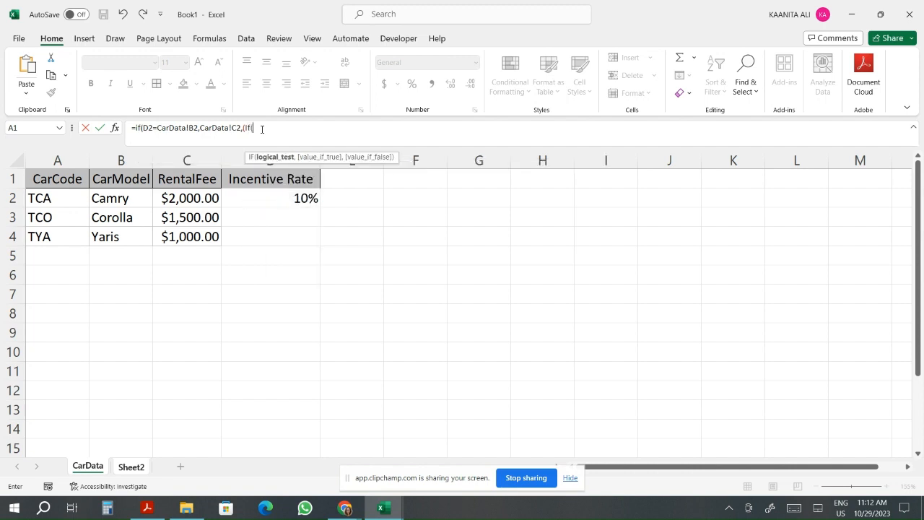
type("D2=")
left_click(134, 218)
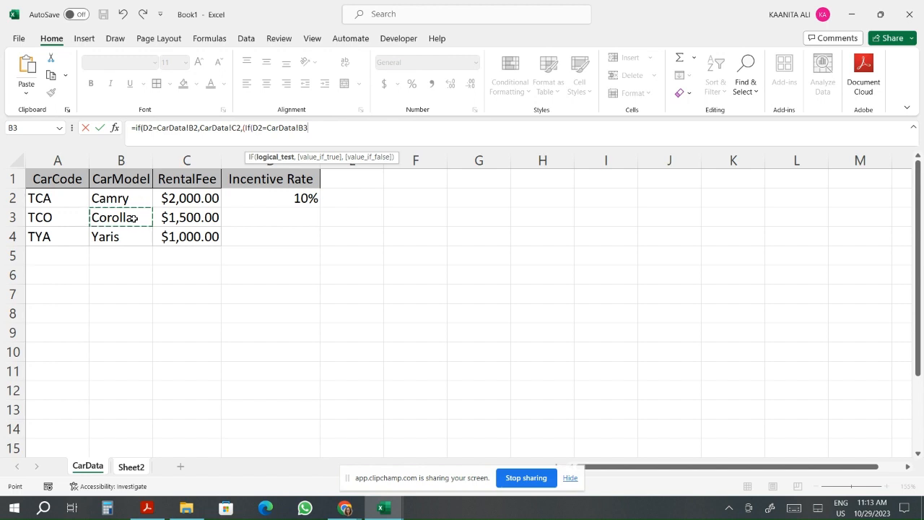
Make the nested IF return CarData!C3 when true and CarData!C4 otherwise, and enter the completed formula.
type(",")
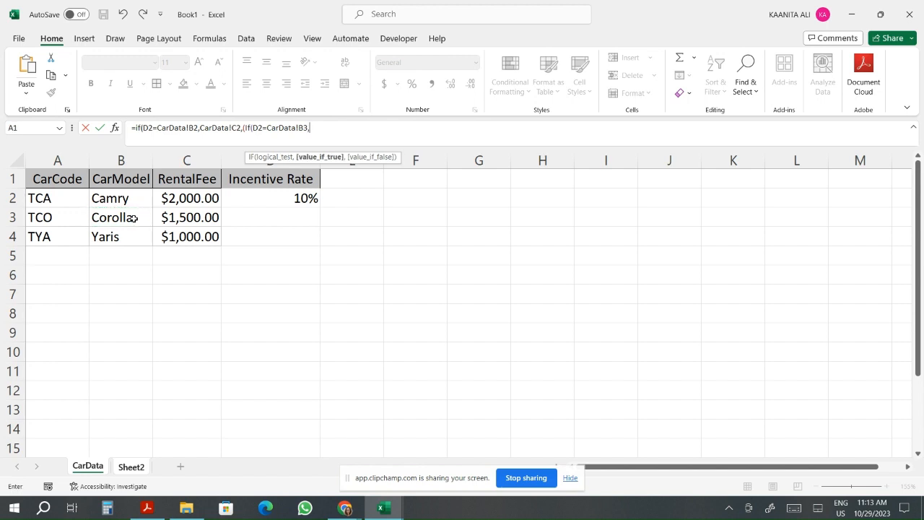
left_click(207, 219)
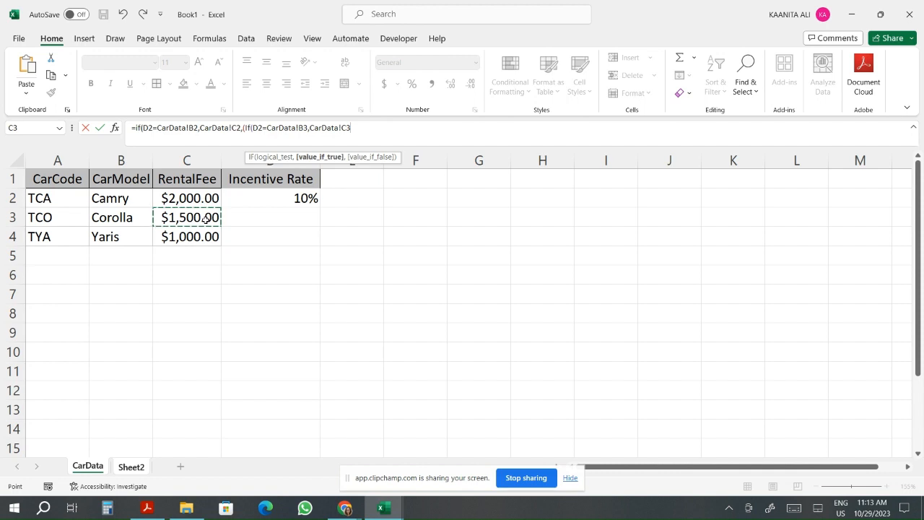
type(",")
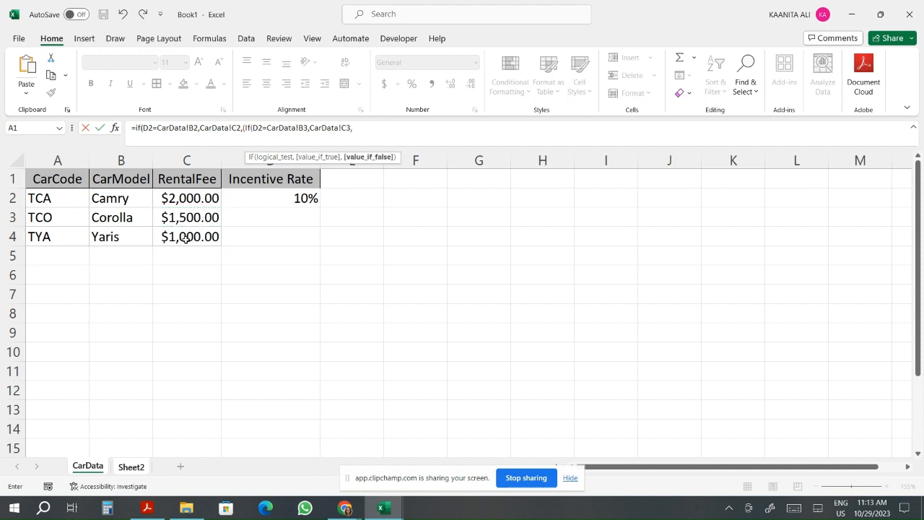
left_click(186, 239)
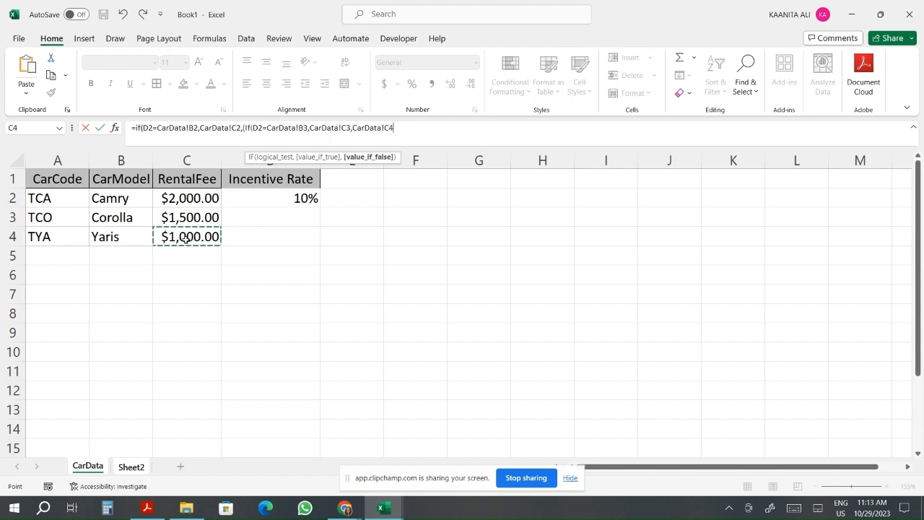
type(")")
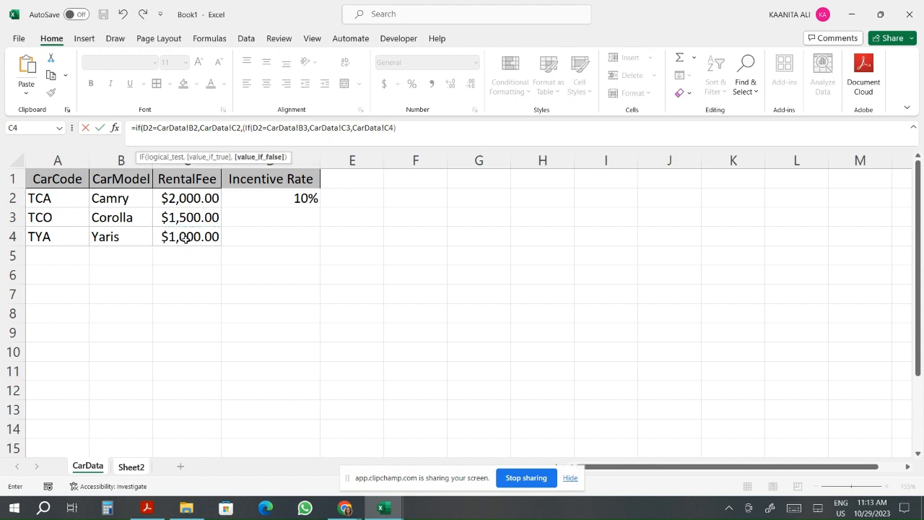
type(")")
key("Return")
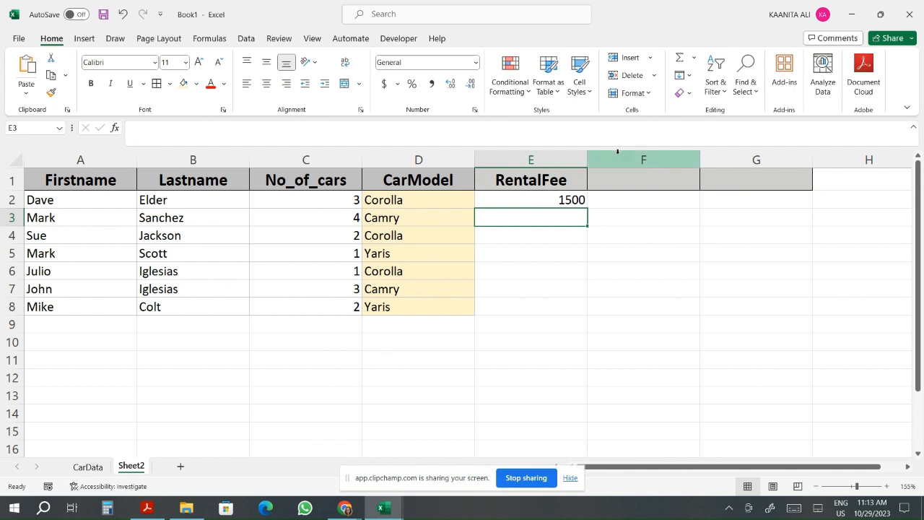
Copy the RentalFee formula from E2 down through E8 on Sheet2.
left_click(546, 203)
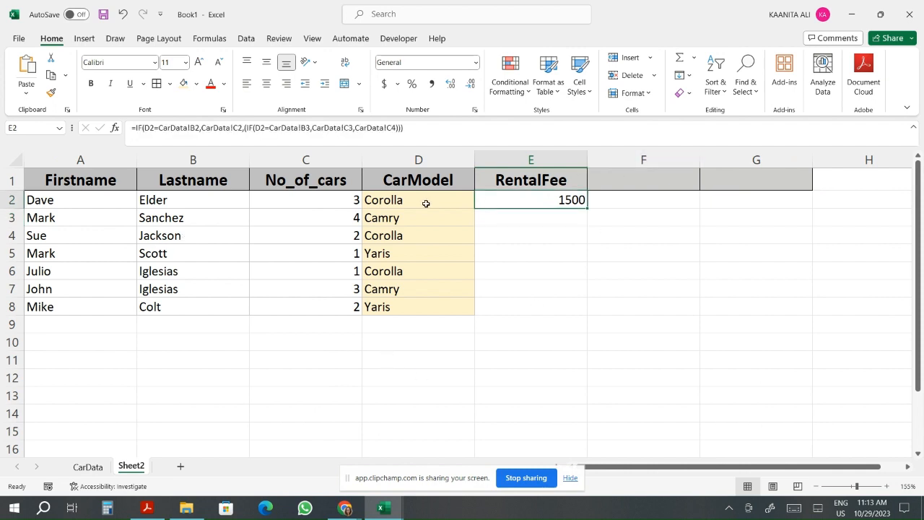
left_click(411, 203)
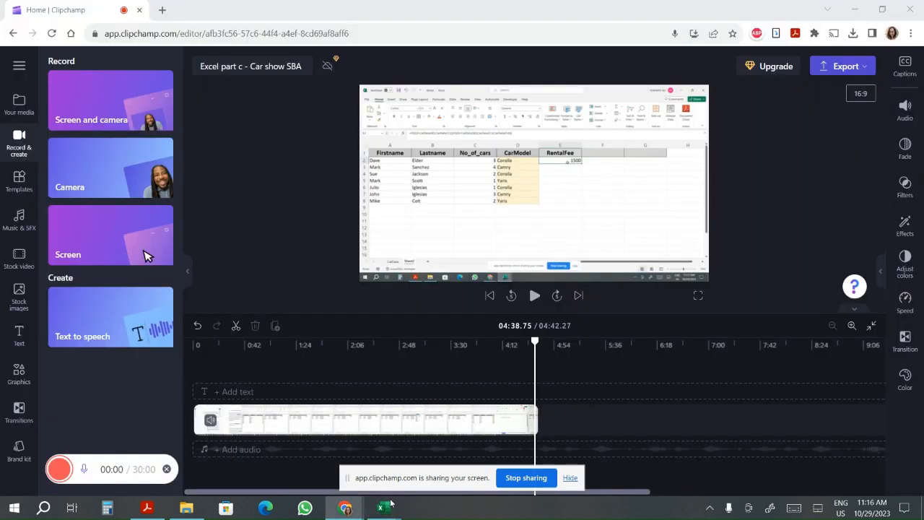
mouse_move(383, 507)
left_click(341, 474)
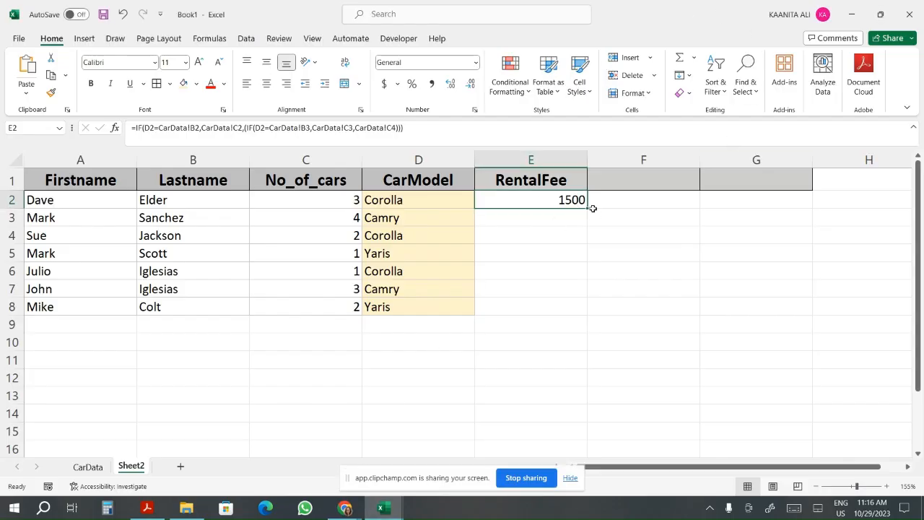
left_click_drag(588, 208, 585, 310)
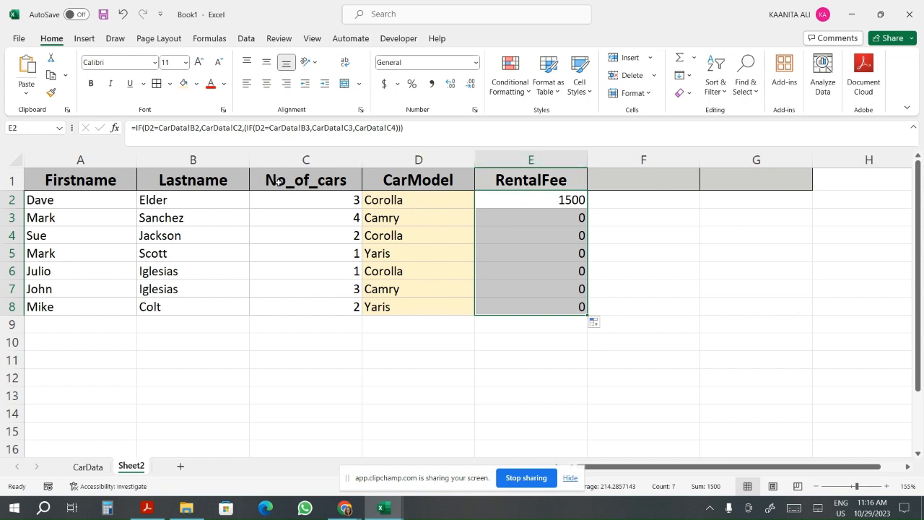
Inspect the copied formula in E3 and compare its references with the models and rental fees on CarData.
left_click(525, 212)
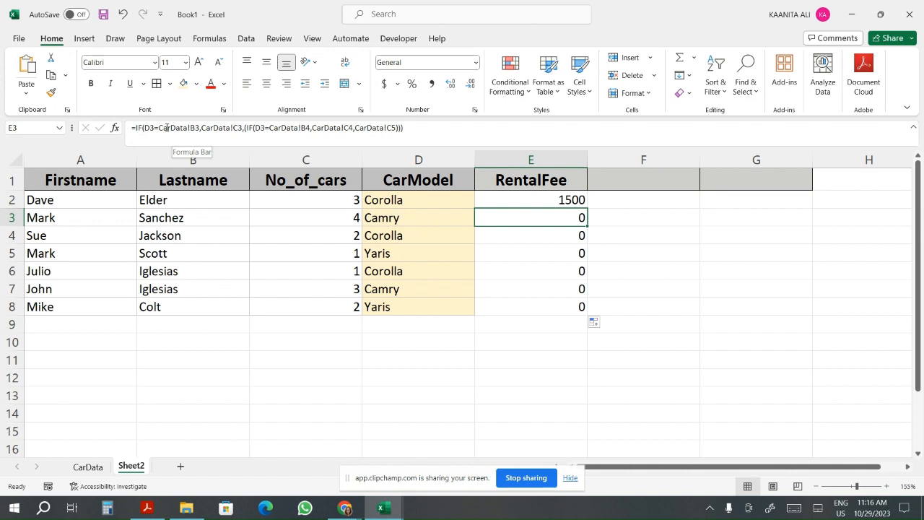
left_click(89, 466)
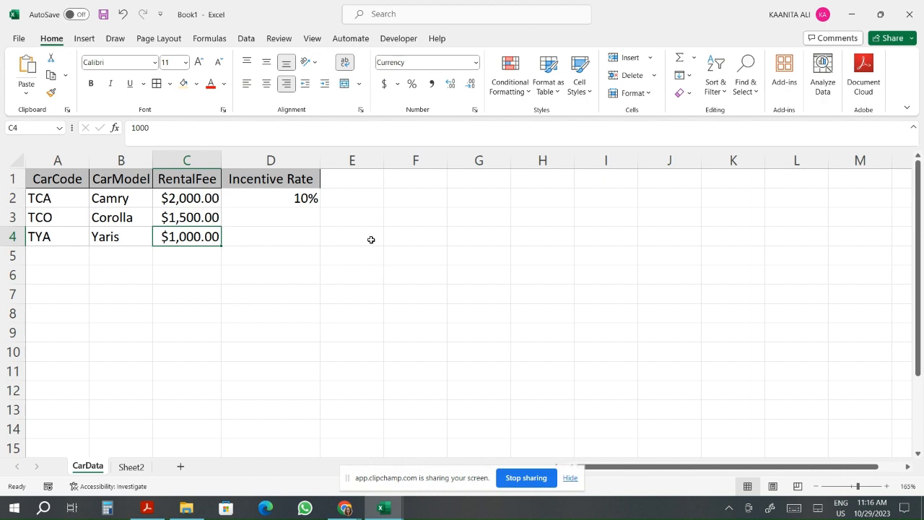
left_click(182, 197)
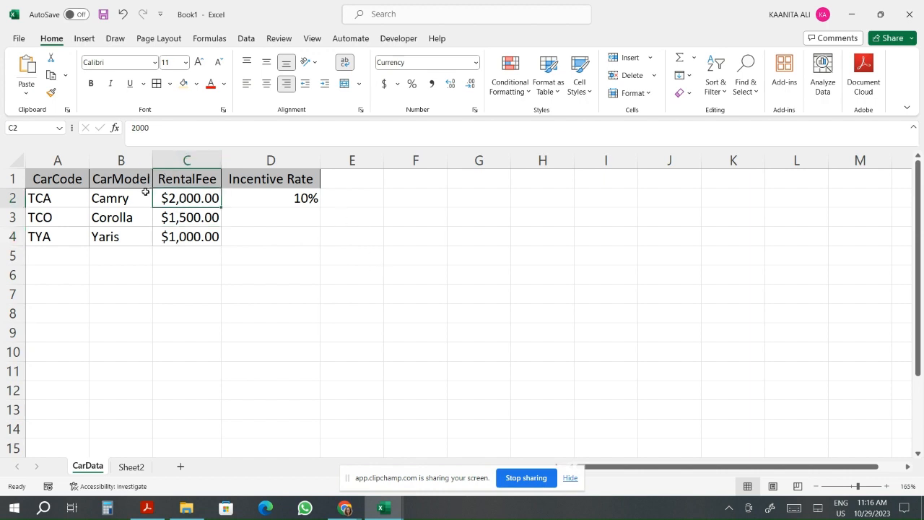
left_click(145, 191)
left_click(128, 219)
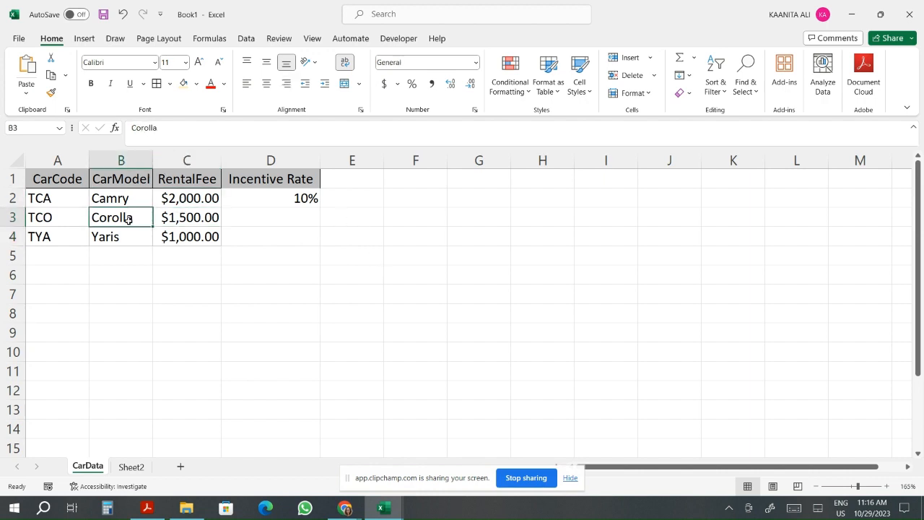
left_click(126, 237)
left_click_drag(124, 262, 124, 278)
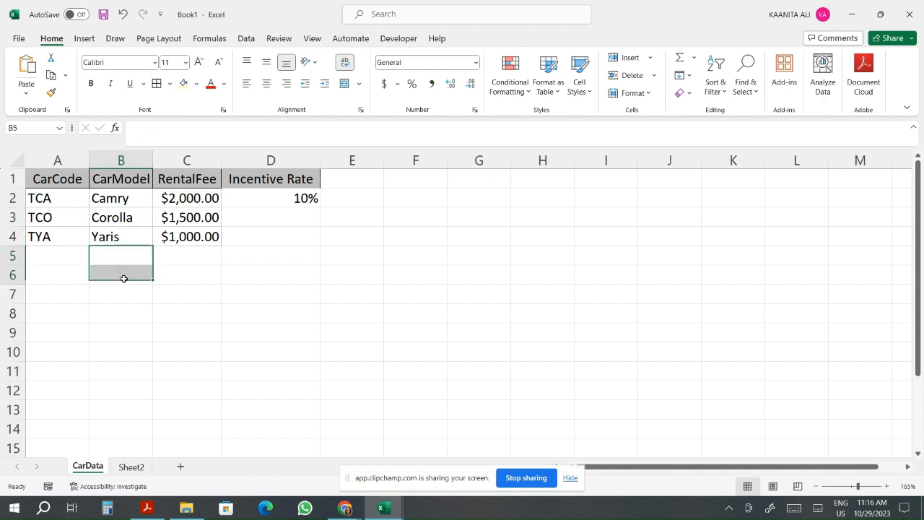
Check the copied formulas further down Sheet2's RentalFee column against the rows below the table on CarData.
left_click(137, 468)
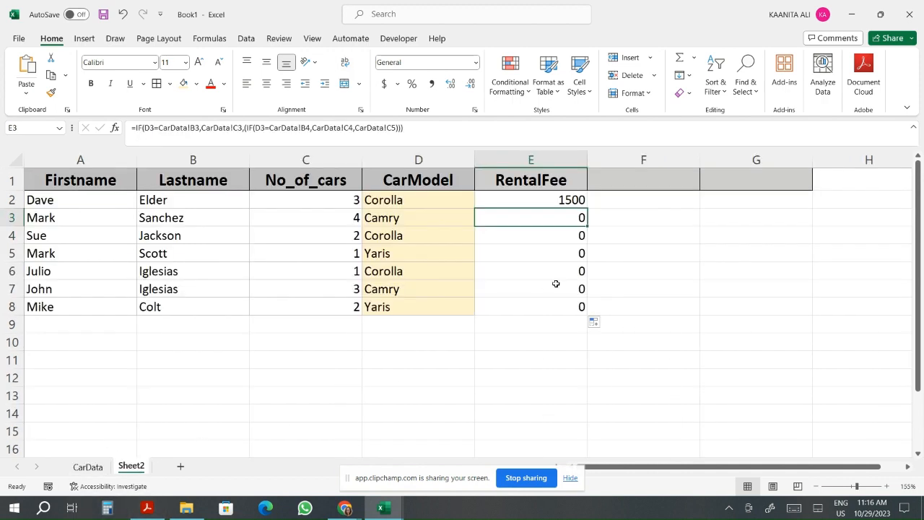
left_click(567, 203)
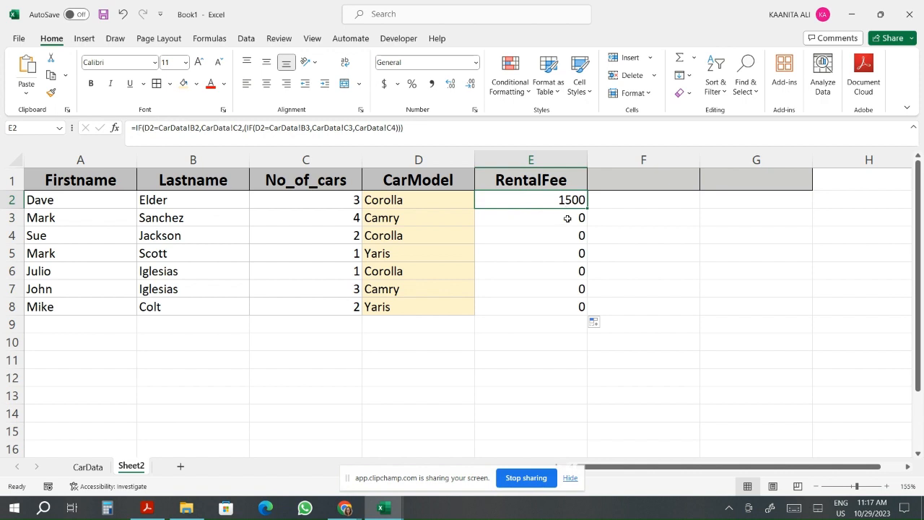
left_click(567, 218)
left_click(566, 252)
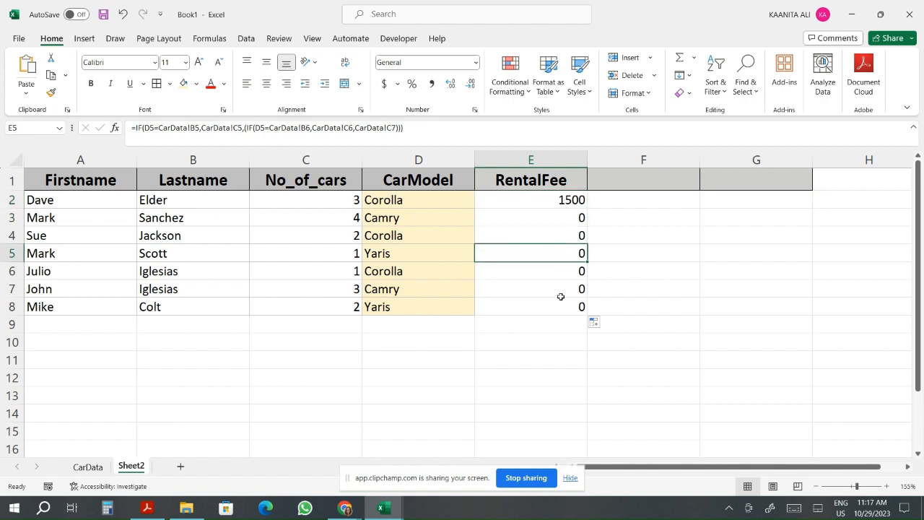
left_click(561, 296)
left_click(90, 467)
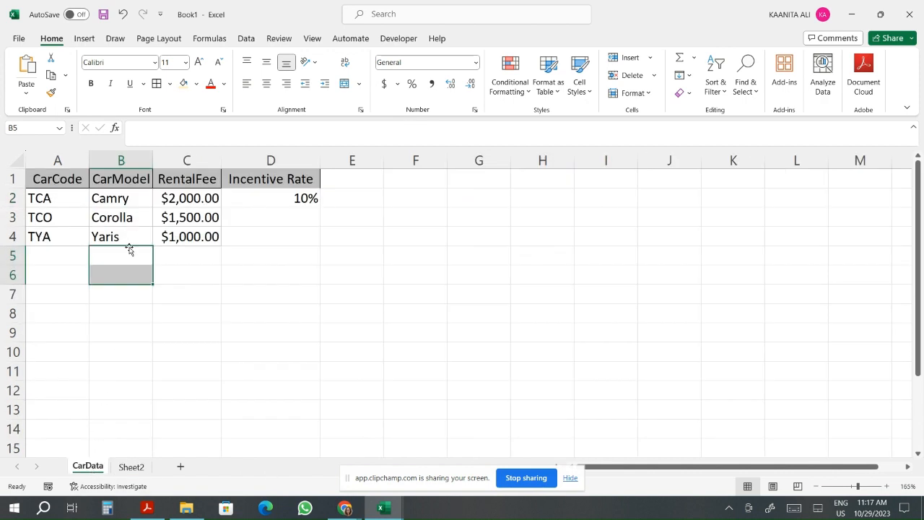
left_click(140, 254)
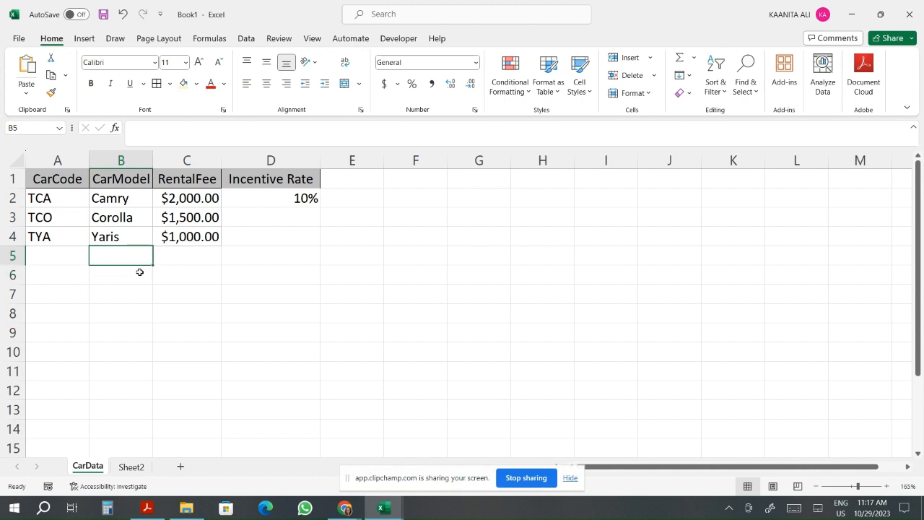
left_click(138, 289)
left_click(138, 315)
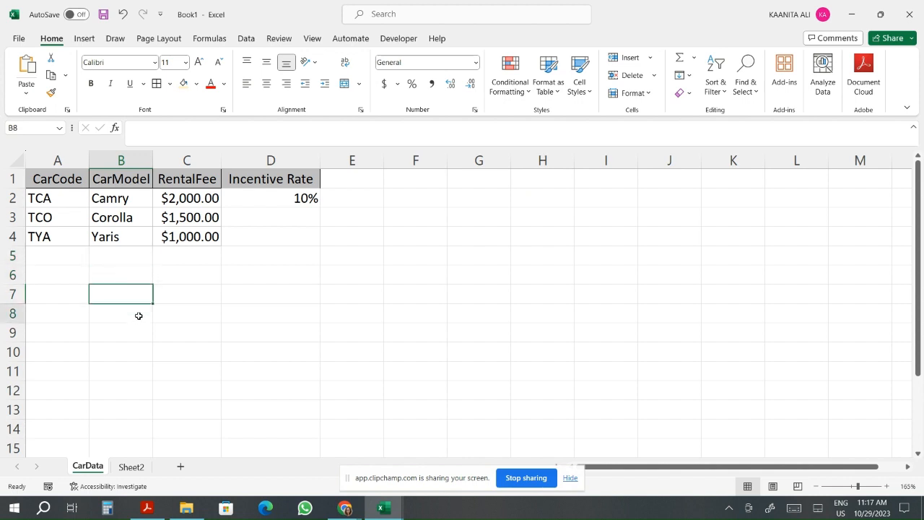
left_click(196, 266)
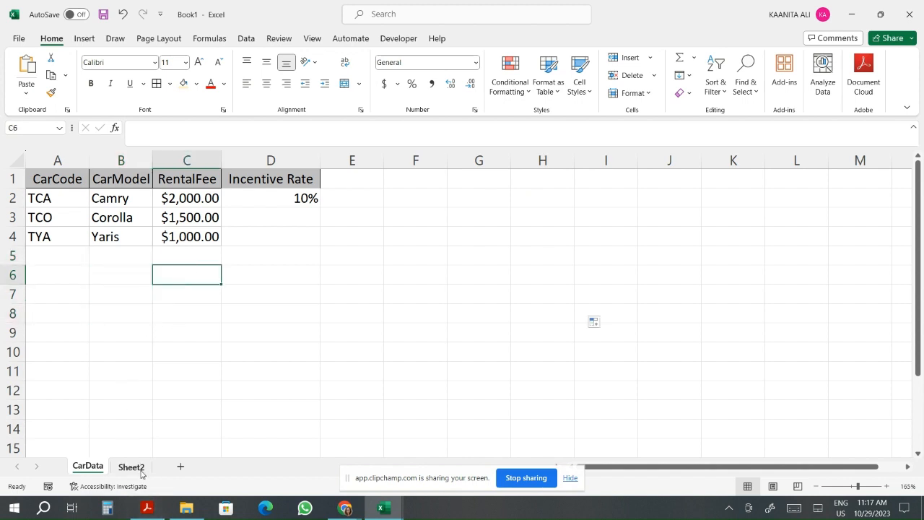
Edit the Sheet2 E2 formula so the first IF's test uses the absolute reference CarData!$B$2.
left_click(134, 467)
left_click(573, 201)
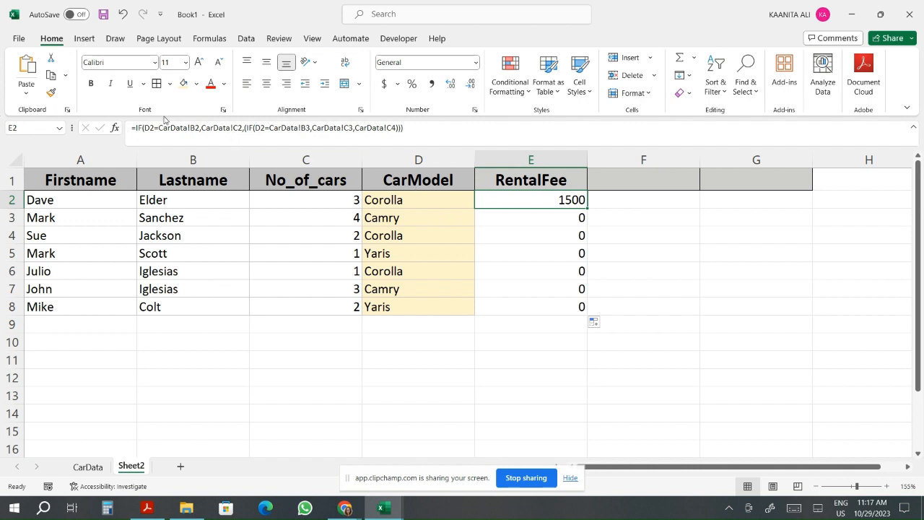
left_click(191, 127)
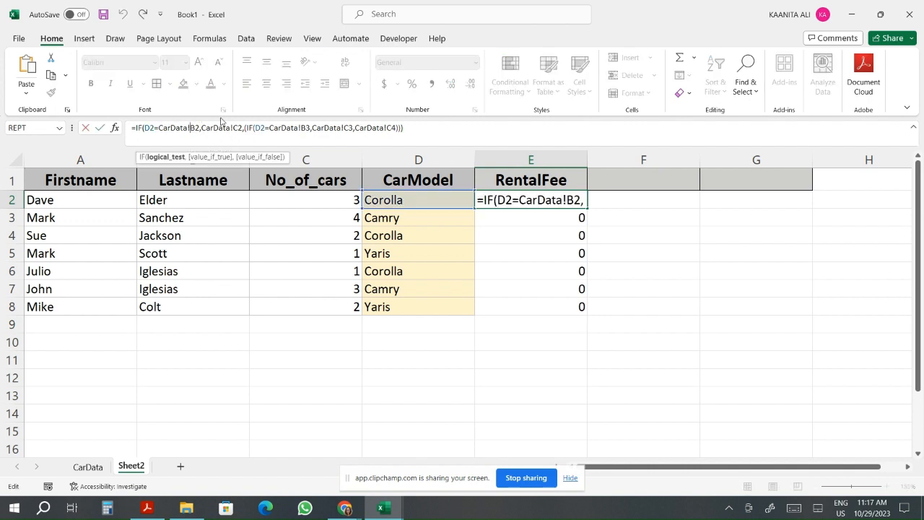
type("$")
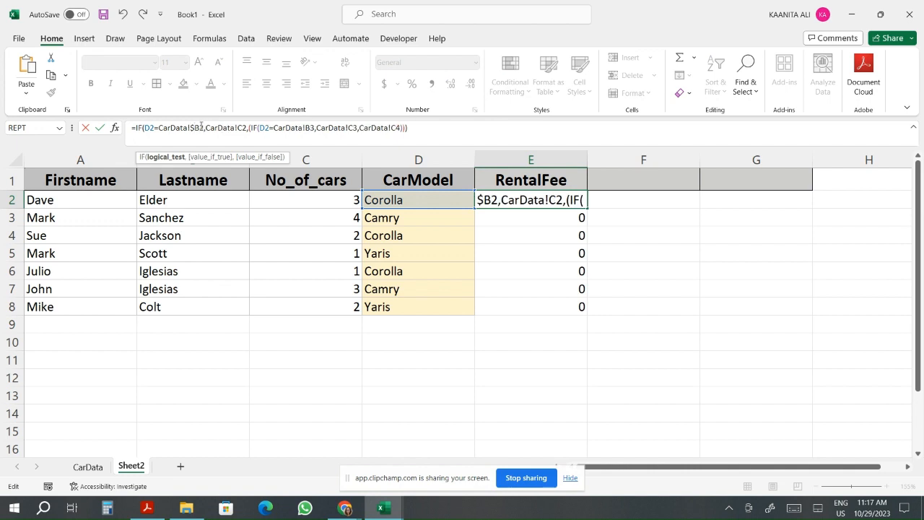
key("Right")
type("$")
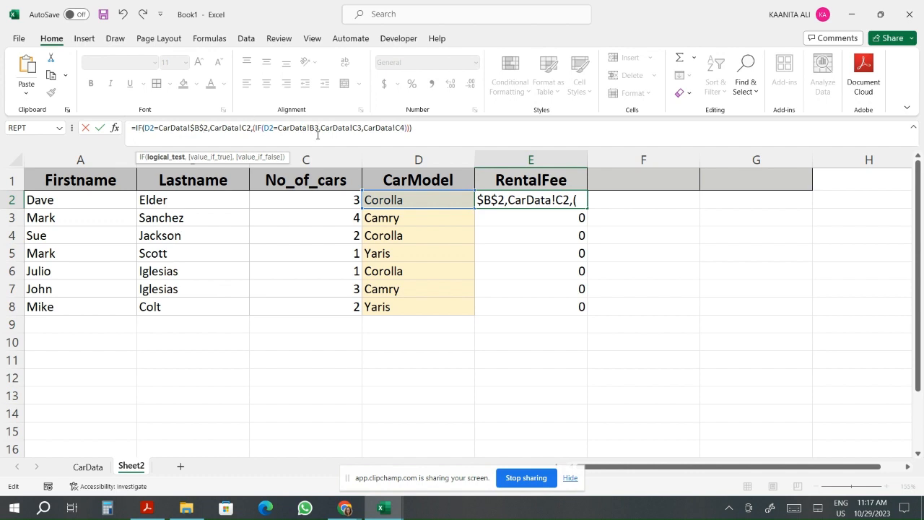
Make the nested IF's test and true-result references absolute as CarData!$B$3 and CarData!$C$3.
left_click(310, 128)
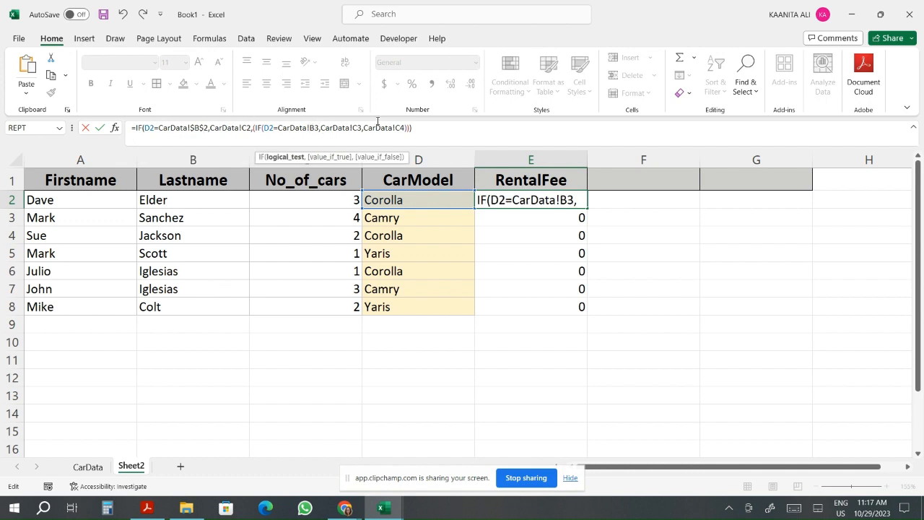
type("$")
key("Right")
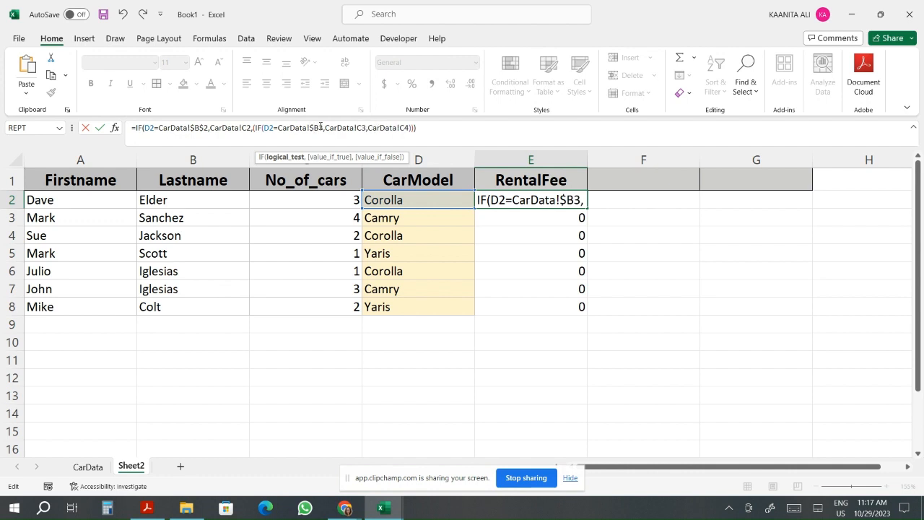
type("$")
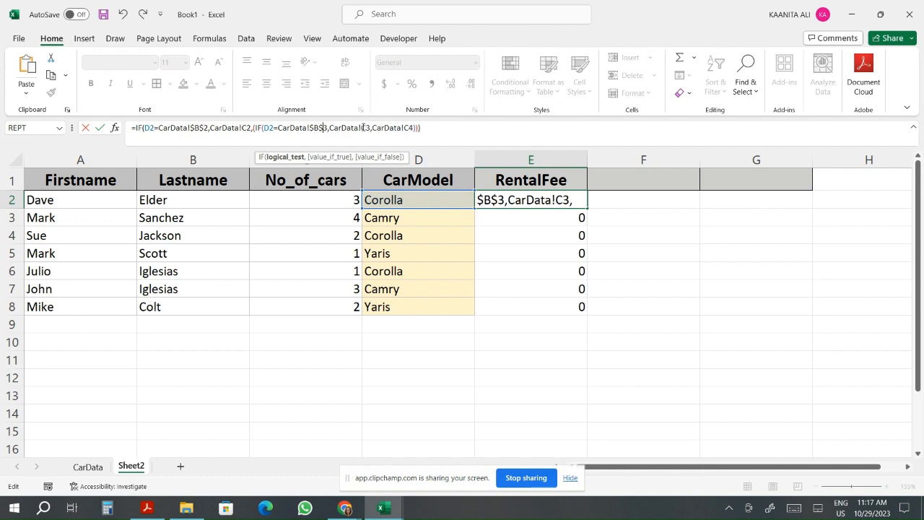
left_click(363, 127)
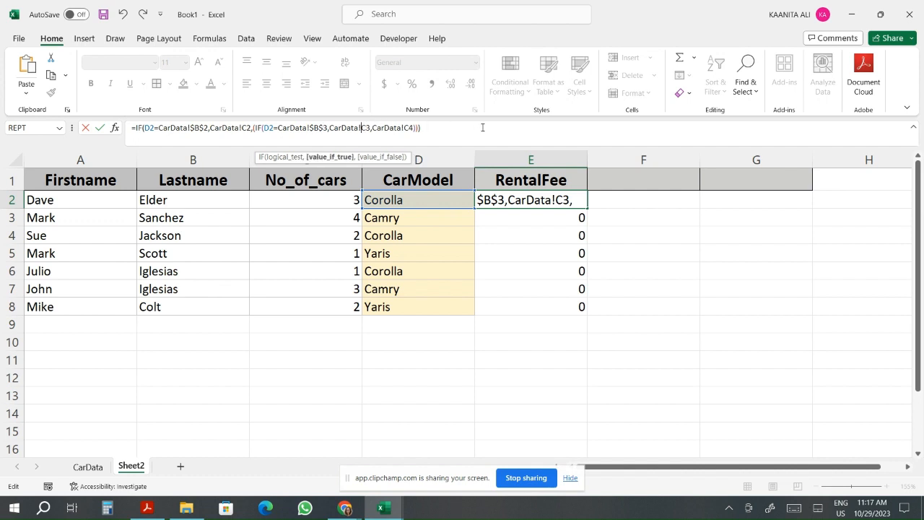
type("$B")
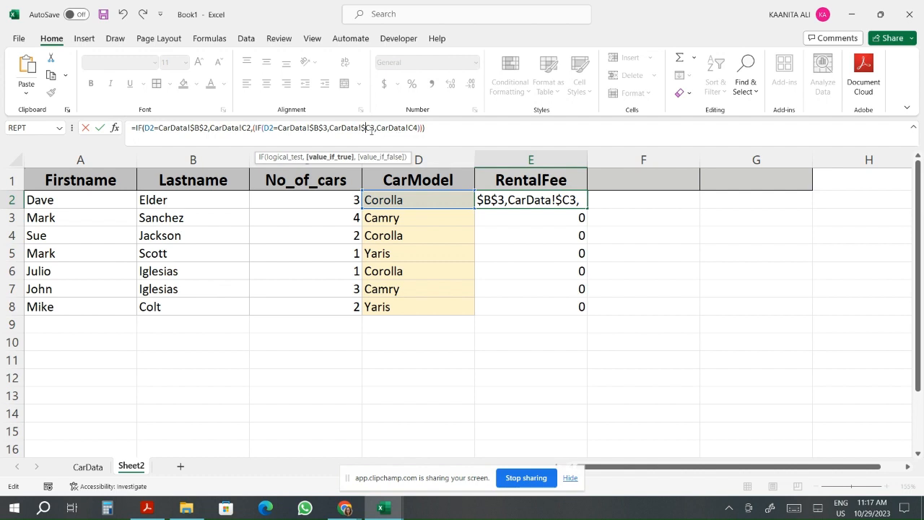
type("$")
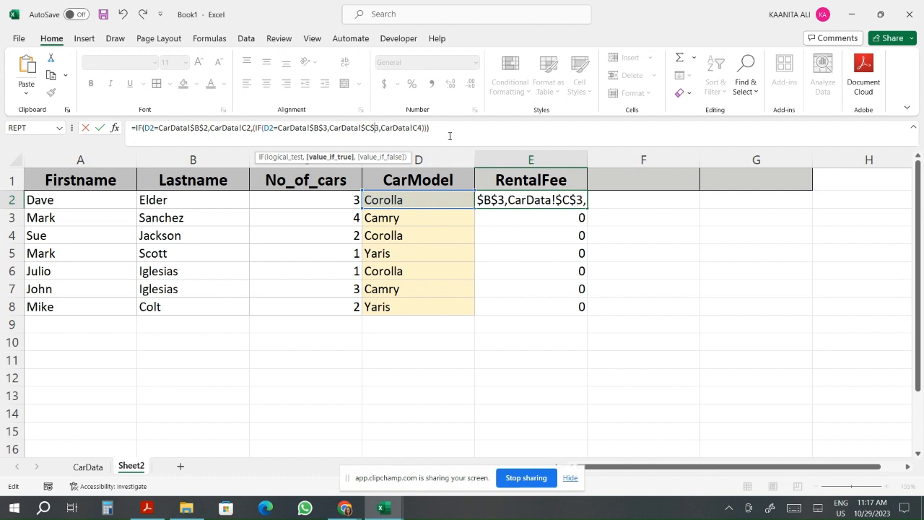
Make the remaining fee references in the Sheet2 E2 formula absolute as CarData!$C$2 and CarData!$C$4.
left_click(254, 128)
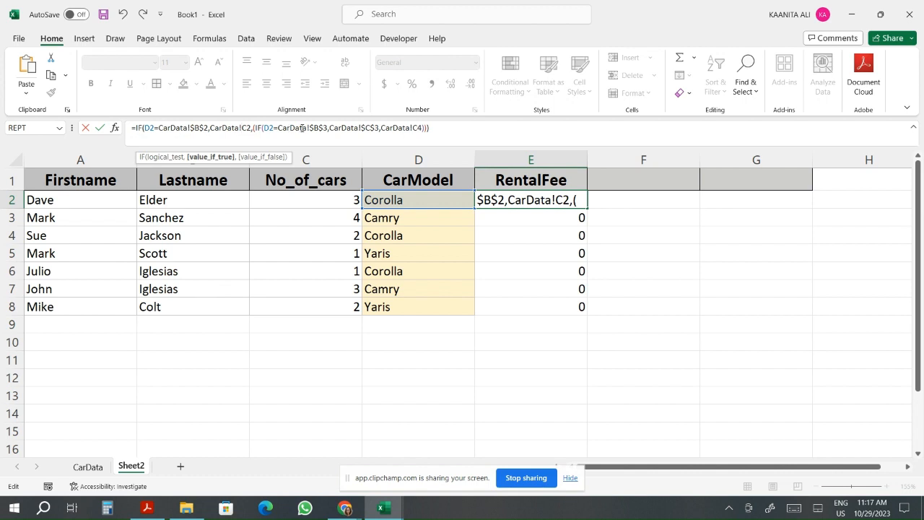
key("F4")
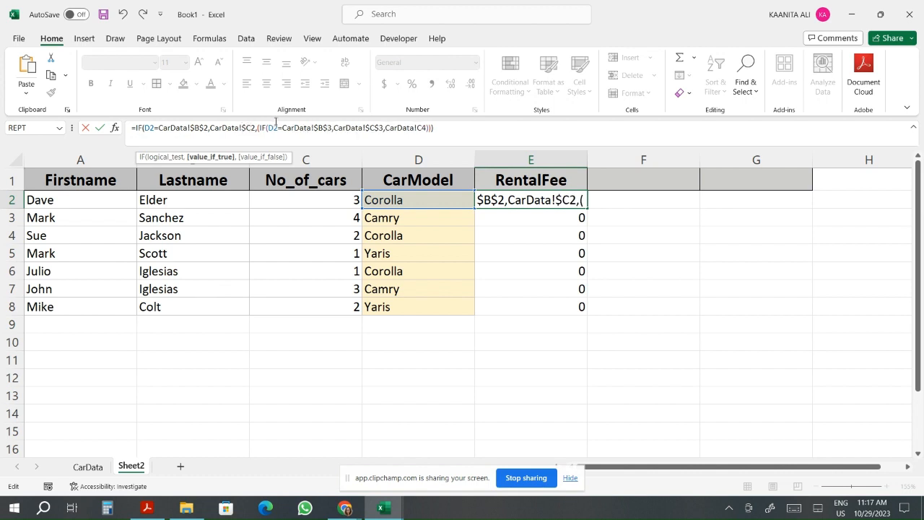
type("$")
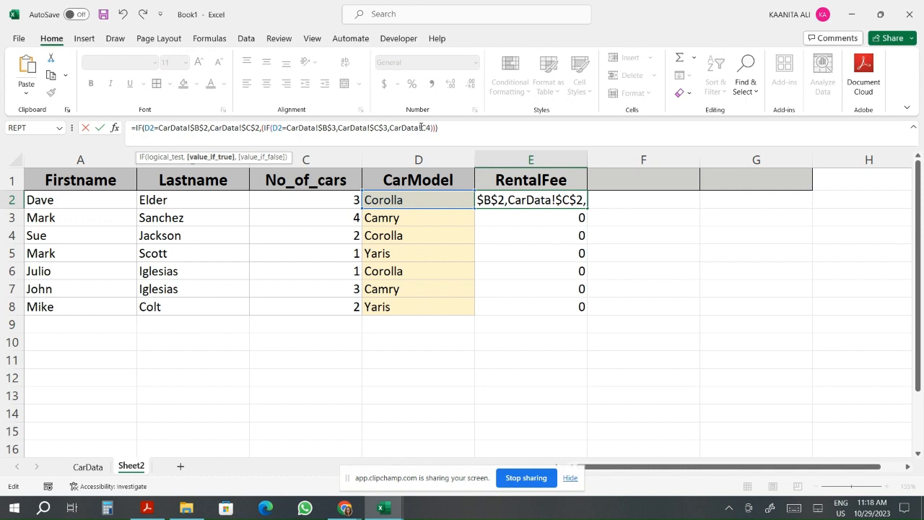
left_click(421, 128)
type("$")
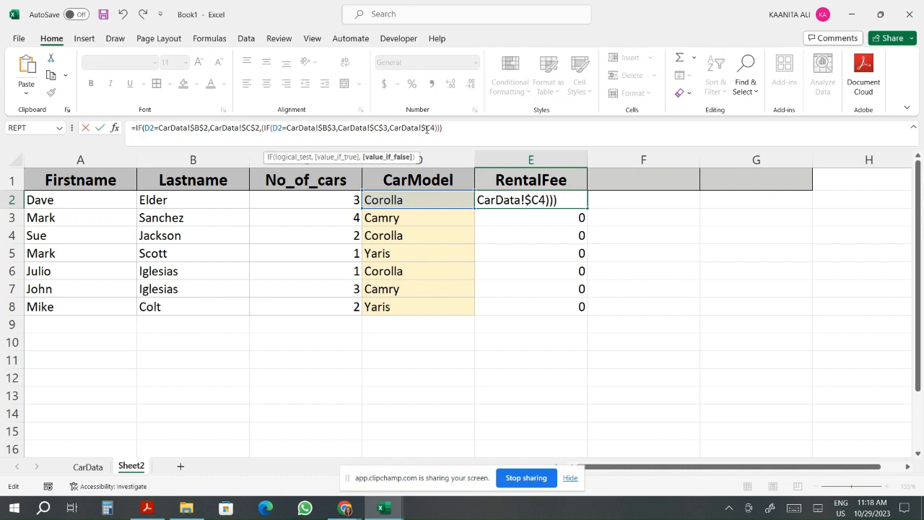
key("Right")
type("$")
Compare the absolute references in Sheet2's E2 formula with the car models and rental fees on CarData.
left_click(87, 468)
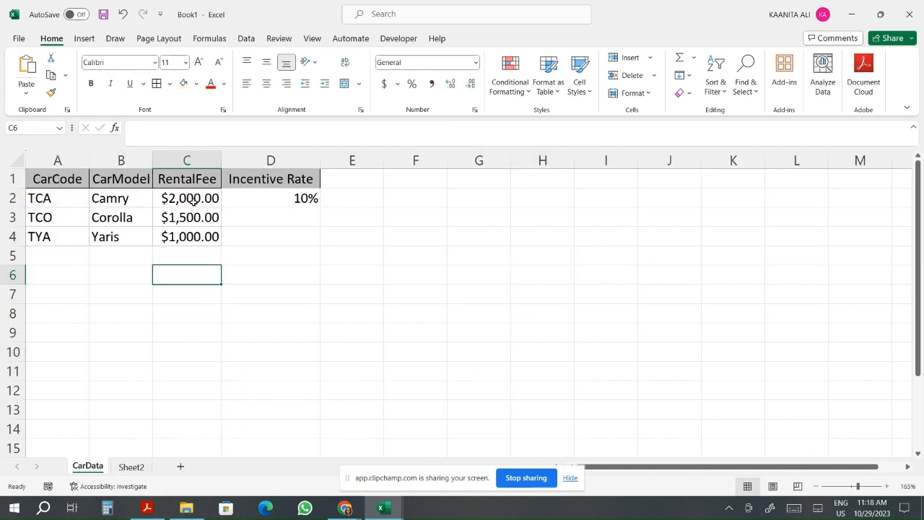
left_click(131, 466)
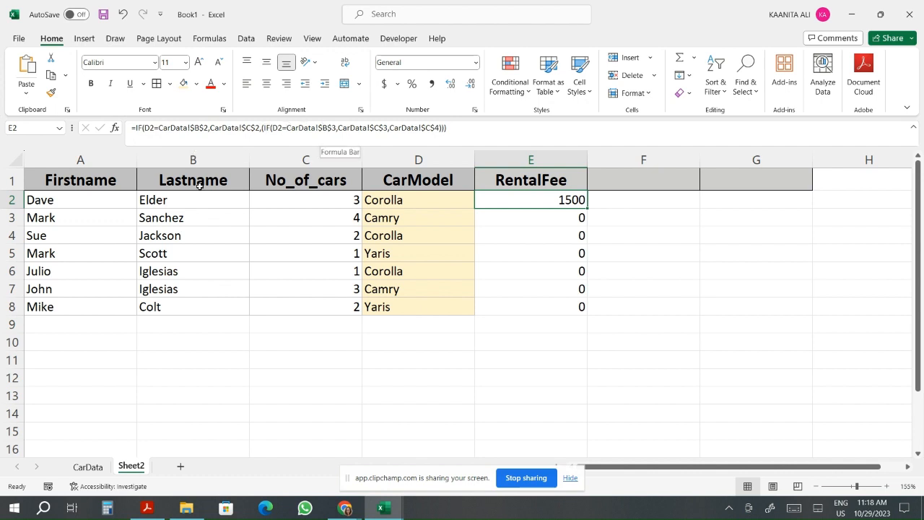
left_click(88, 467)
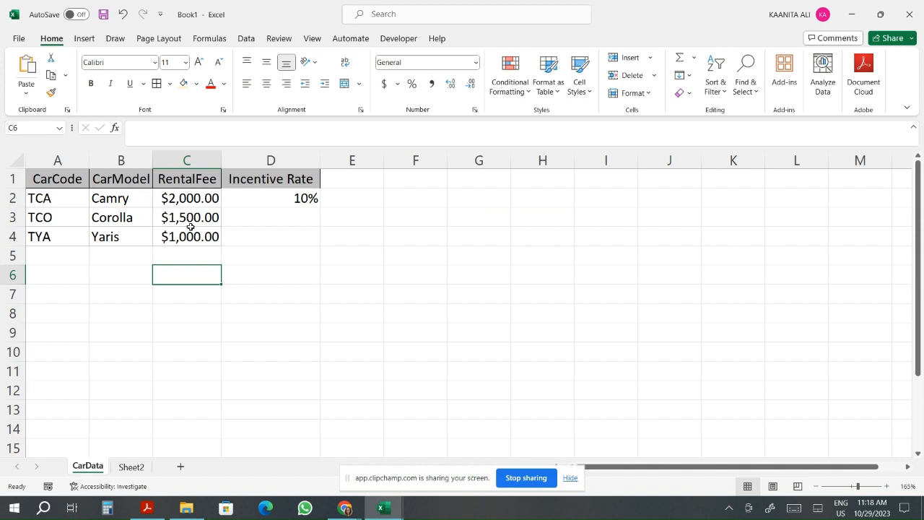
left_click(114, 468)
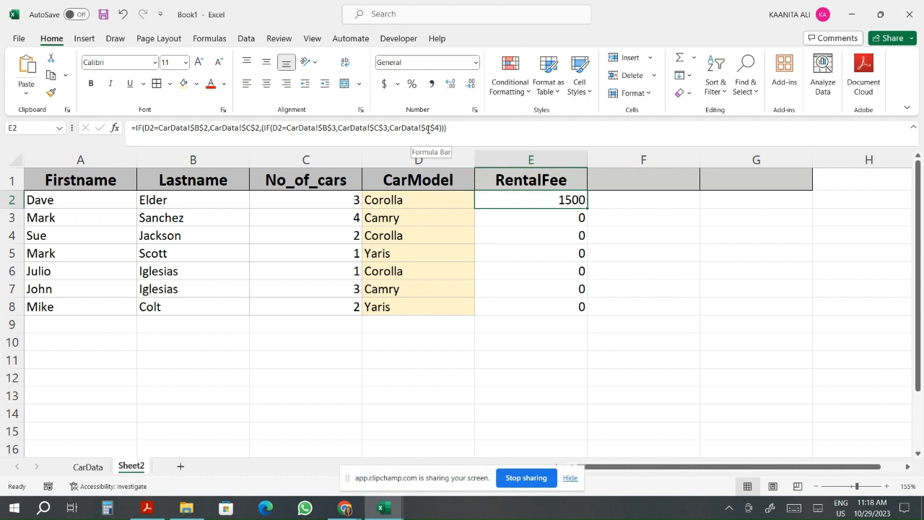
left_click(88, 467)
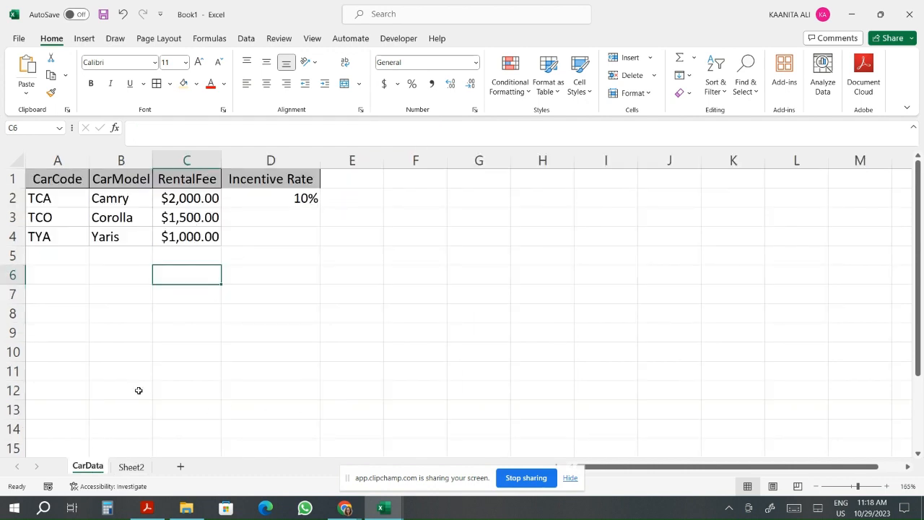
left_click(131, 467)
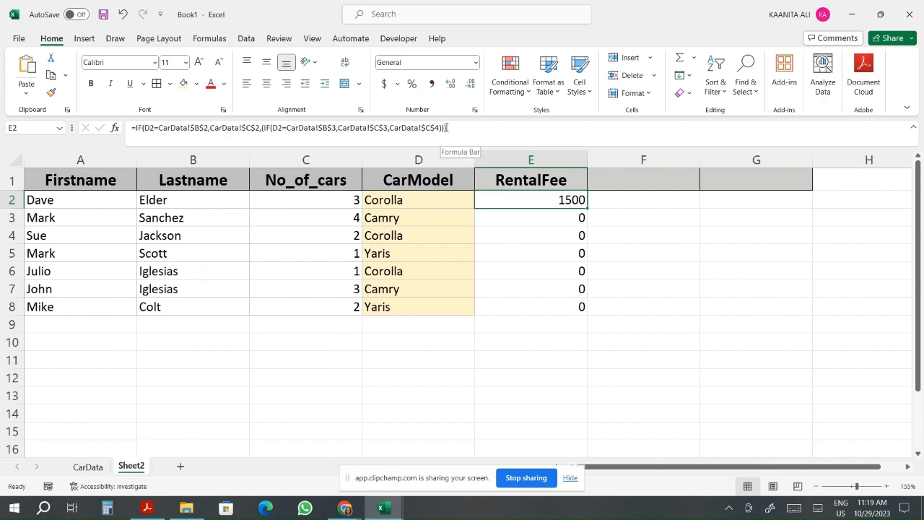
Fill the corrected E2 formula down the RentalFee column through E8.
key("Down")
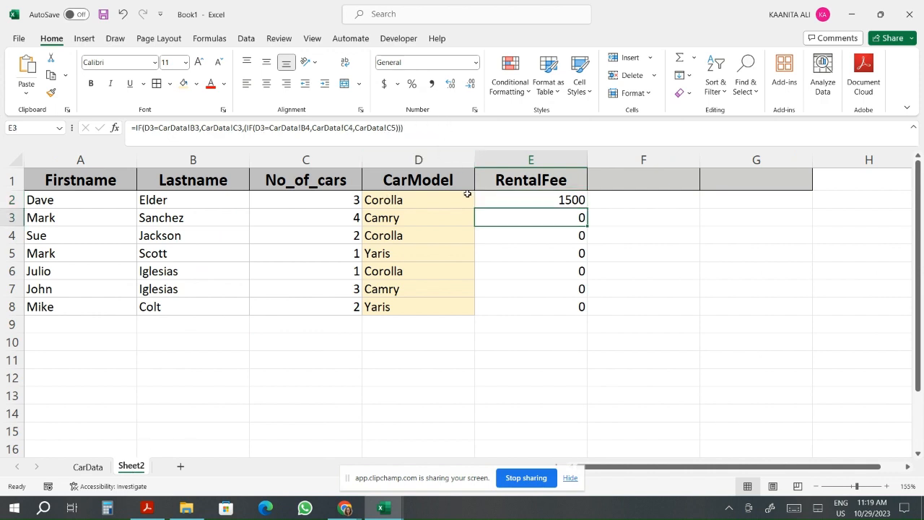
left_click(574, 201)
left_click_drag(589, 207, 589, 313)
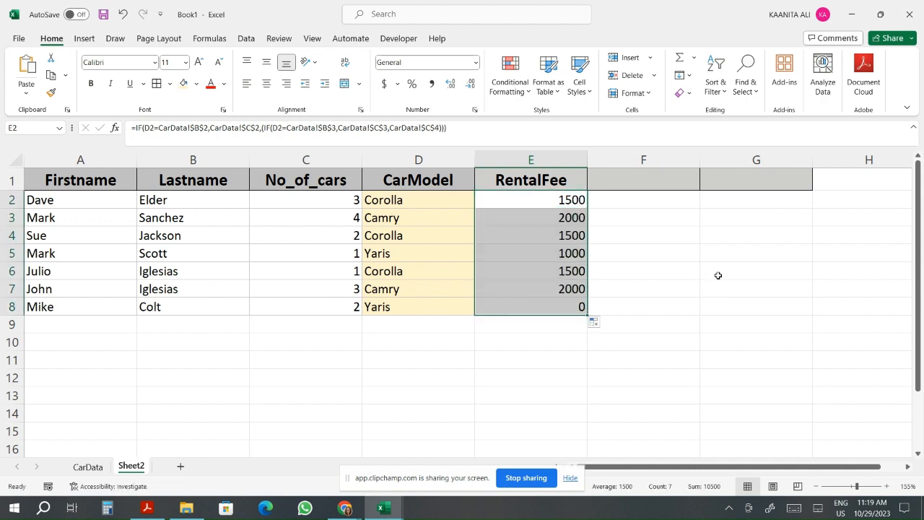
left_click(659, 241)
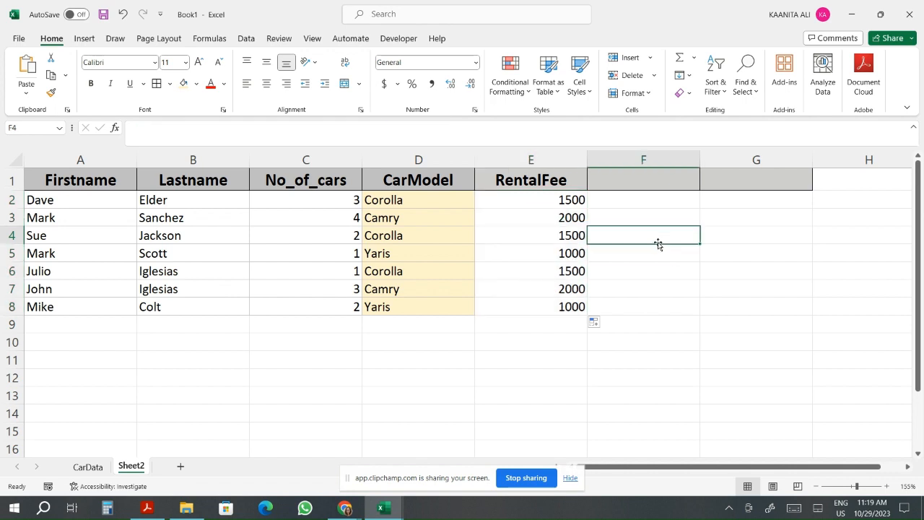
Inspect the copied formulas in several RentalFee cells between E2 and E8 to check their references.
left_click(538, 198)
left_click(545, 236)
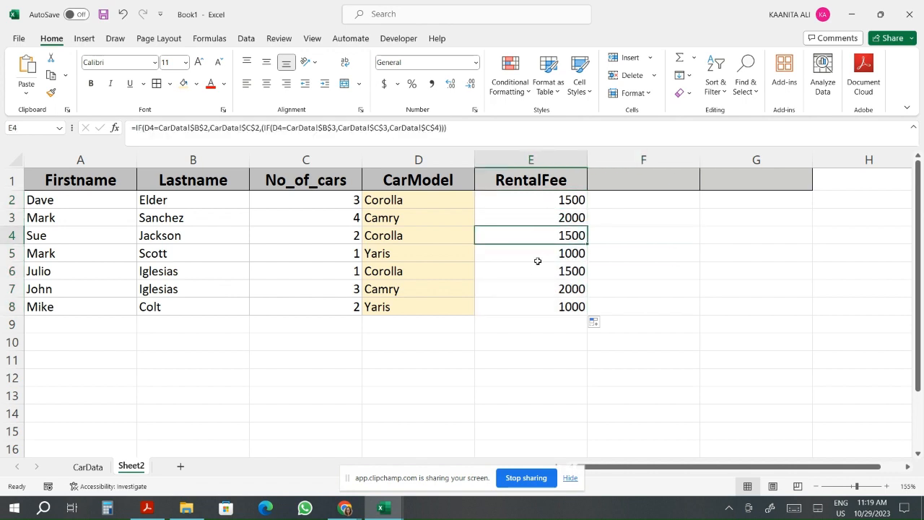
left_click(538, 273)
left_click(549, 288)
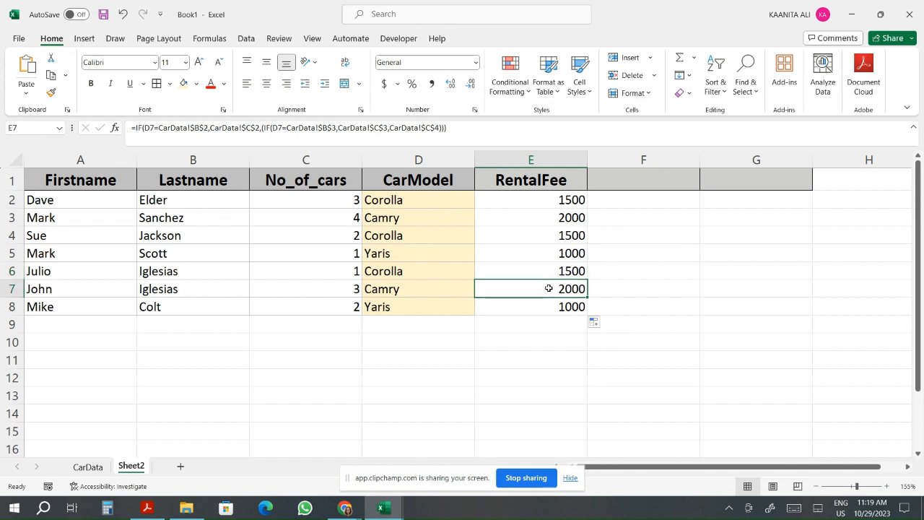
left_click(565, 215)
left_click(537, 309)
left_click(568, 219)
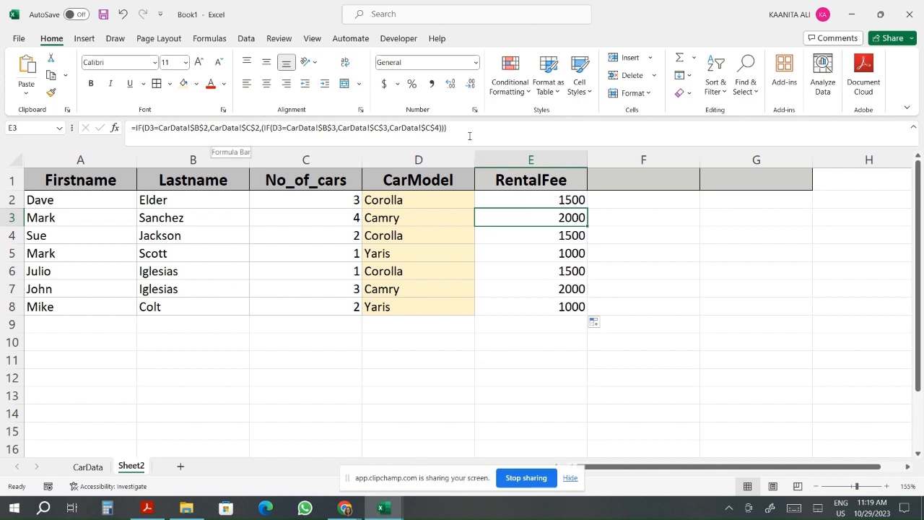
Copy the E3 formula without its equals sign into B11 as text and color that text red.
left_click_drag(469, 128, 133, 128)
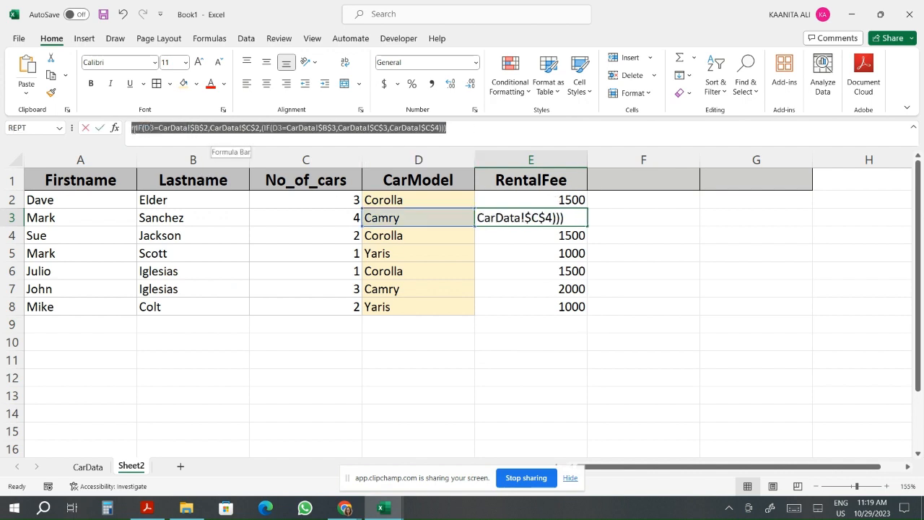
right_click(146, 128)
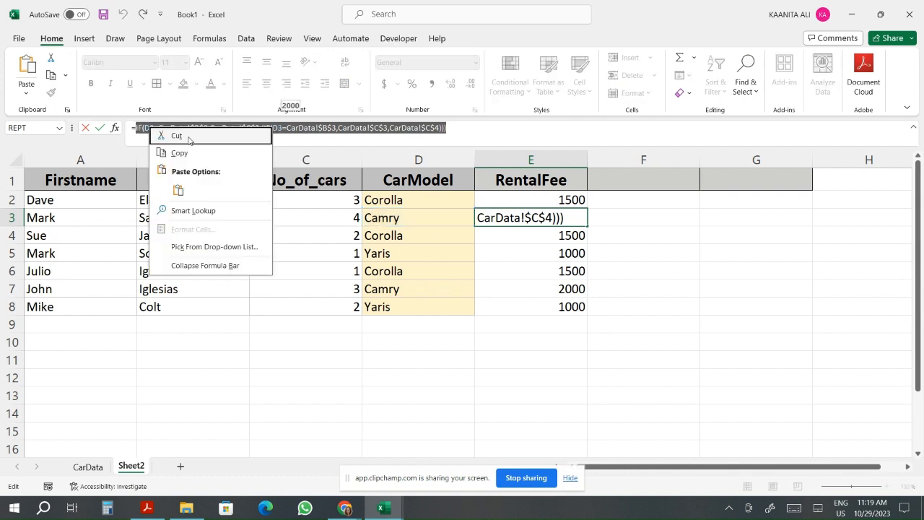
left_click(181, 153)
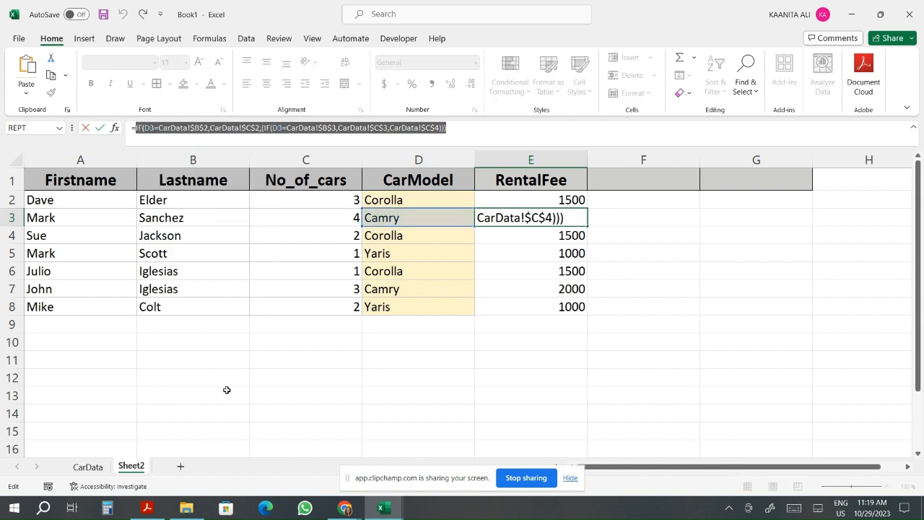
left_click(230, 362)
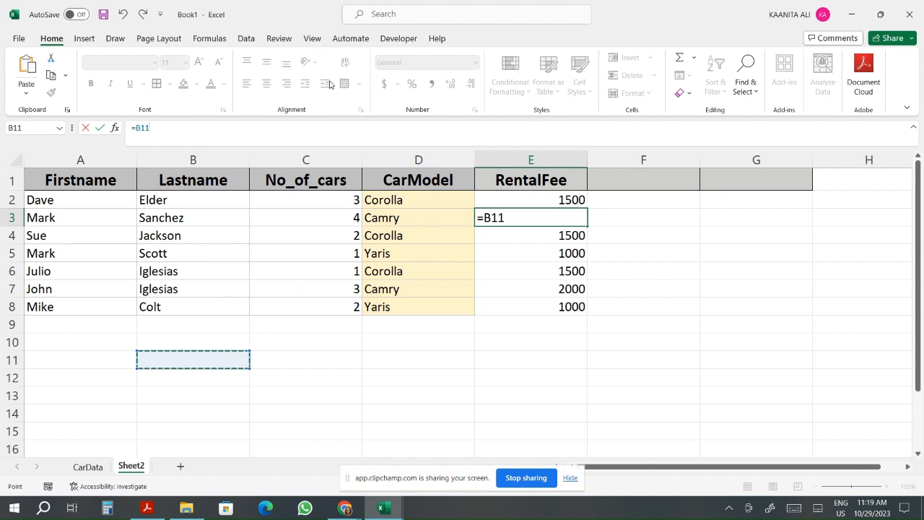
left_click(124, 15)
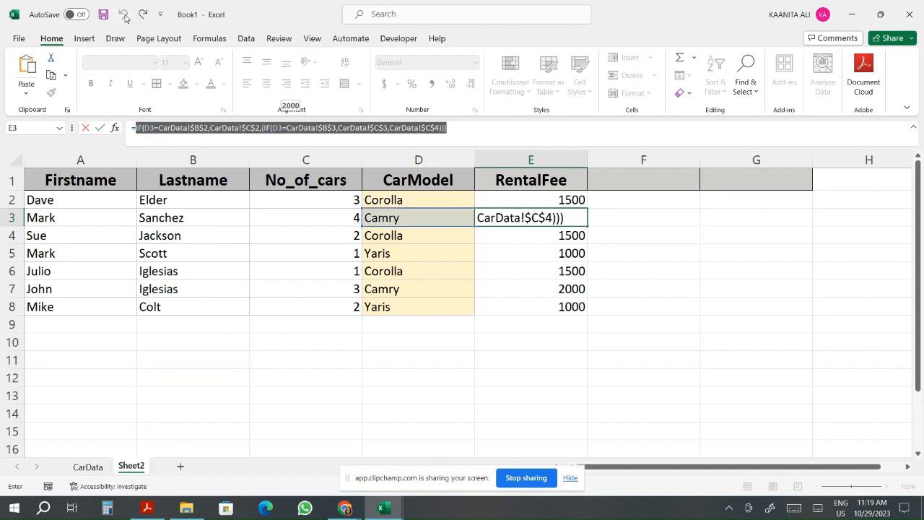
key("Return")
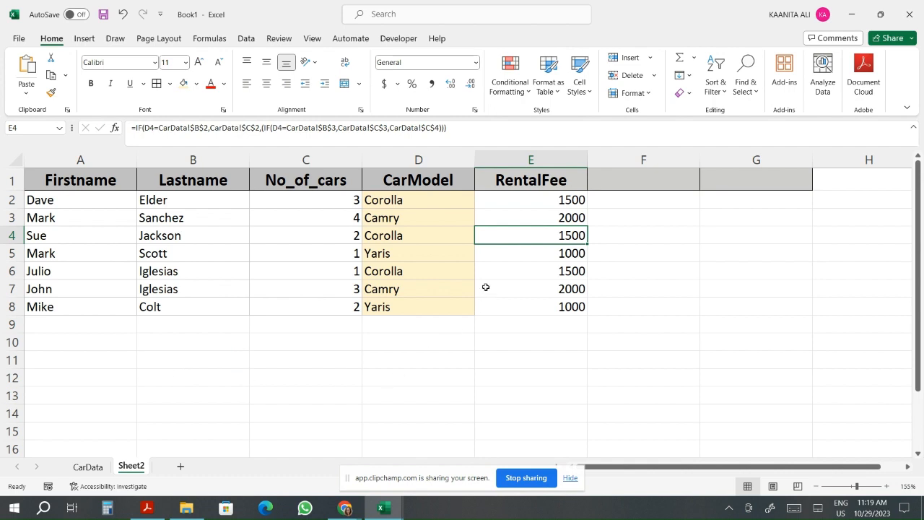
left_click(244, 363)
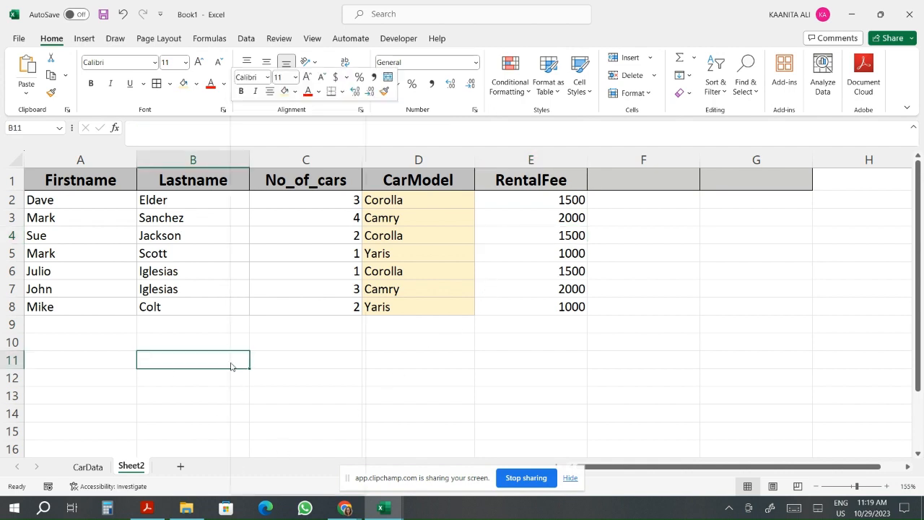
right_click(233, 363)
left_click(260, 193)
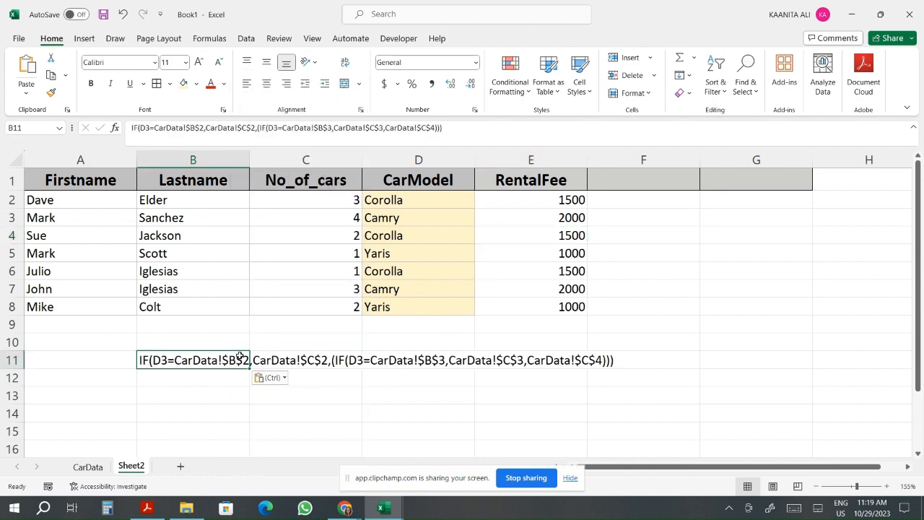
left_click(211, 86)
left_click(735, 368)
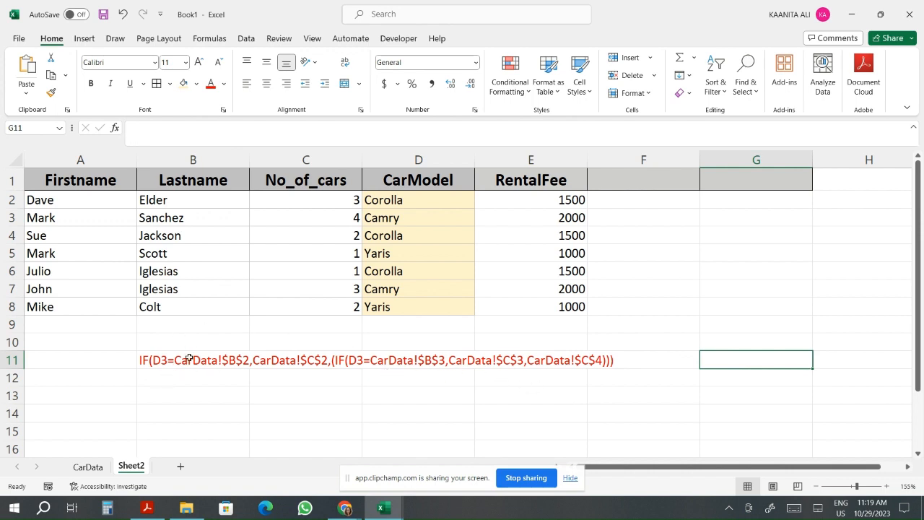
In the B11 formula text, color CarData!$B$2 blue and CarData!$C$2 orange.
left_click(144, 359)
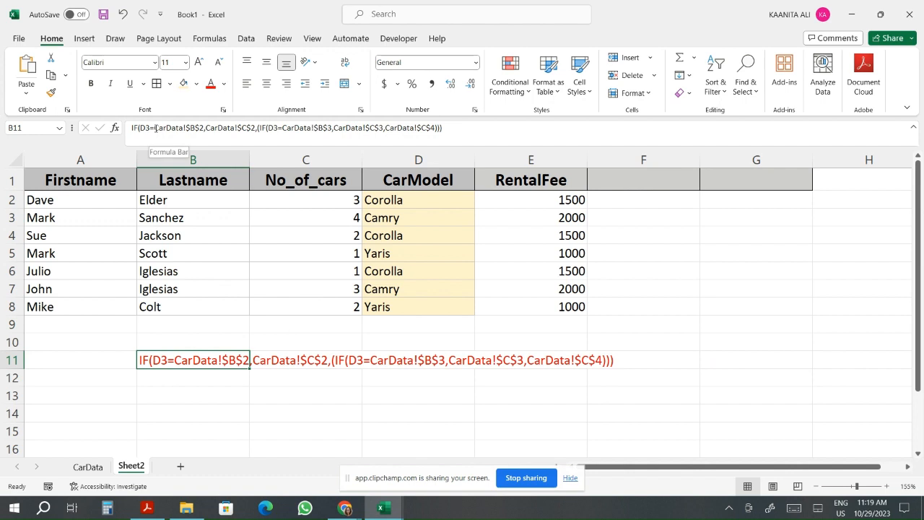
left_click_drag(154, 129, 205, 128)
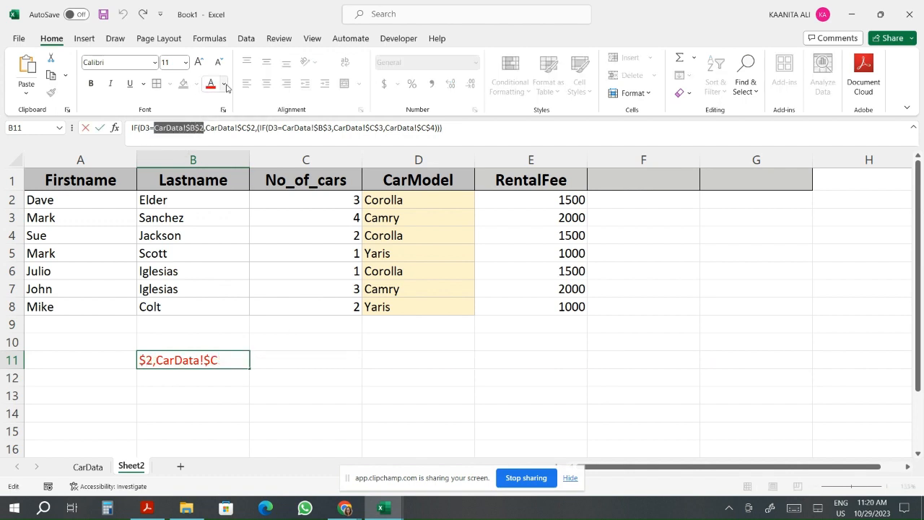
left_click(224, 83)
left_click(245, 136)
left_click_drag(206, 127, 256, 127)
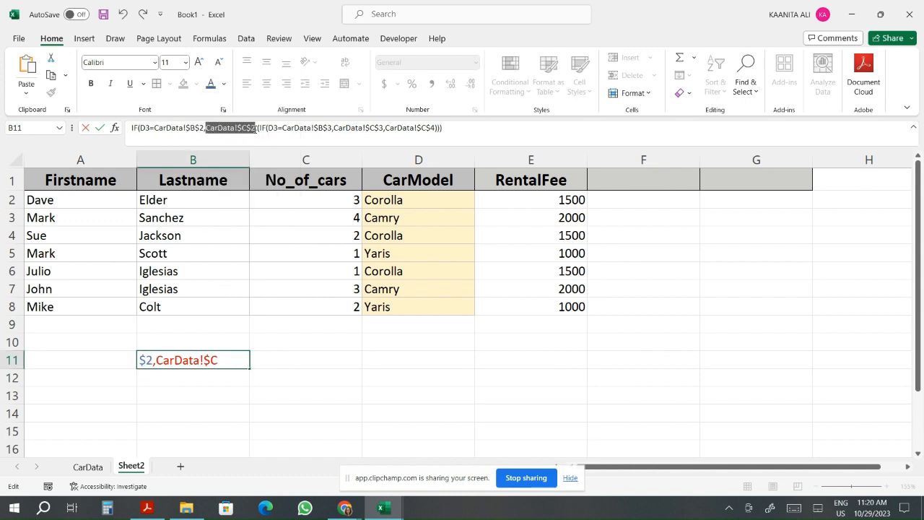
left_click(224, 84)
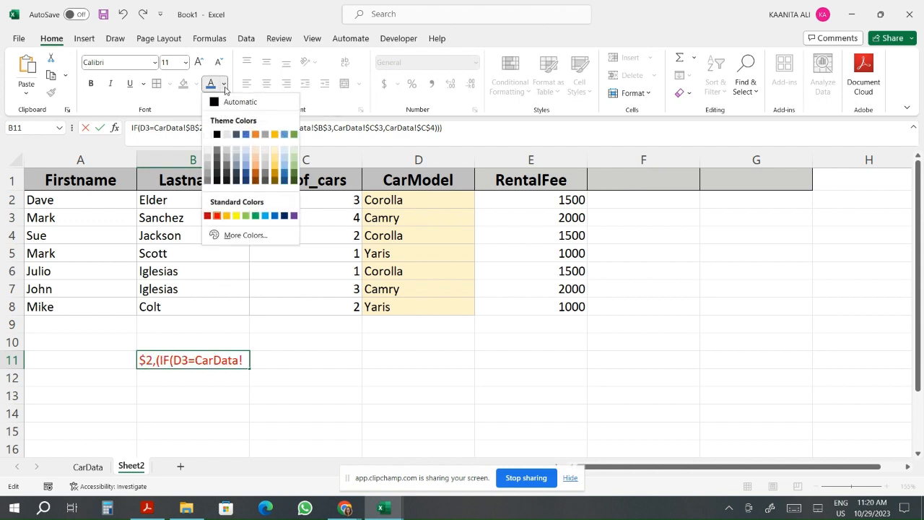
left_click(254, 134)
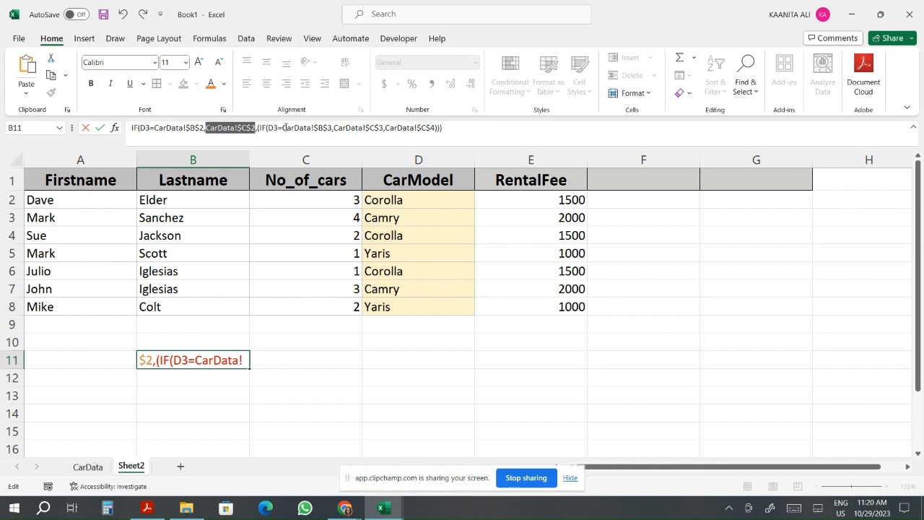
In the B11 formula text, color CarData!$B$3 red and CarData!$C$3 with the standard orange.
left_click_drag(282, 127, 333, 127)
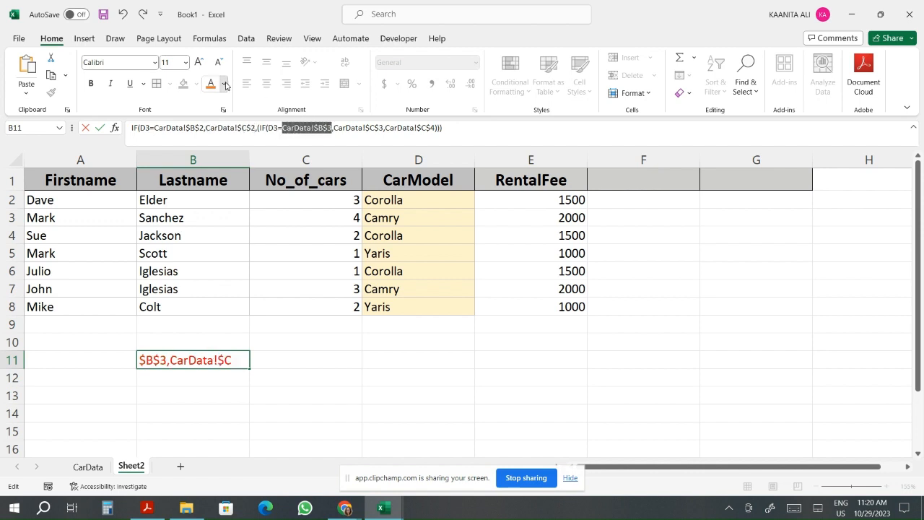
left_click(224, 84)
left_click(217, 215)
left_click_drag(334, 127, 384, 127)
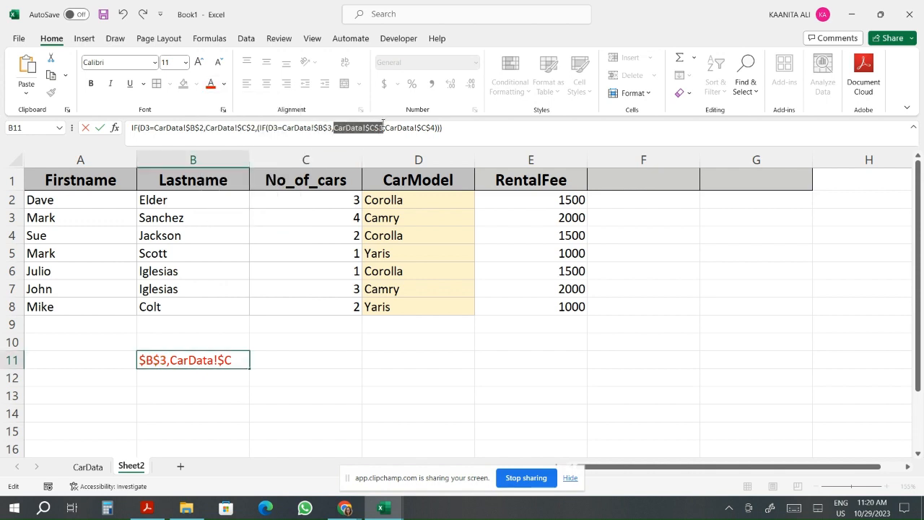
left_click(224, 84)
left_click(226, 215)
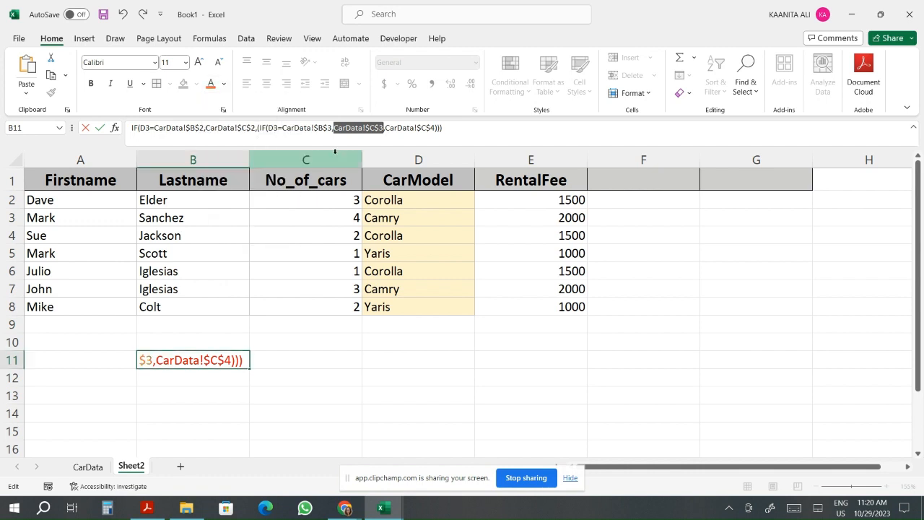
In the B11 formula text, color the final CarData!$C$4 reference orange to match CarData!$C$3.
left_click(394, 128)
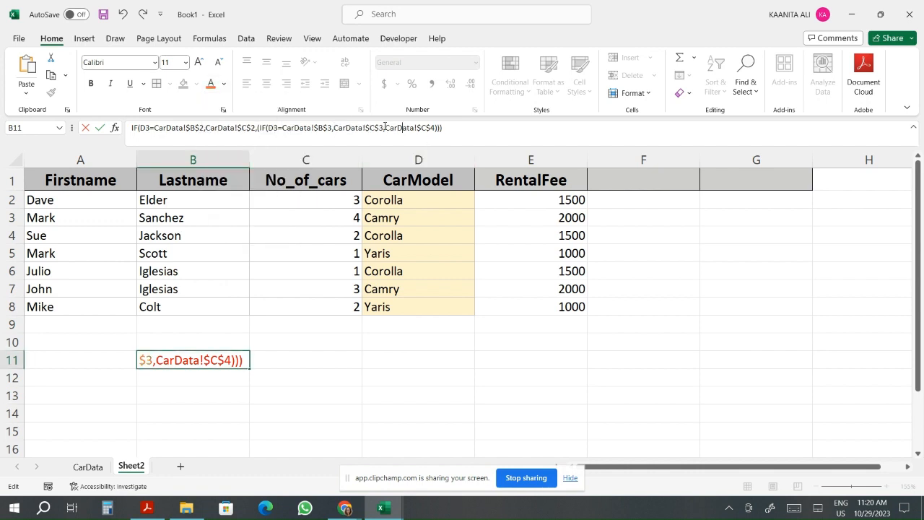
left_click_drag(387, 128, 437, 127)
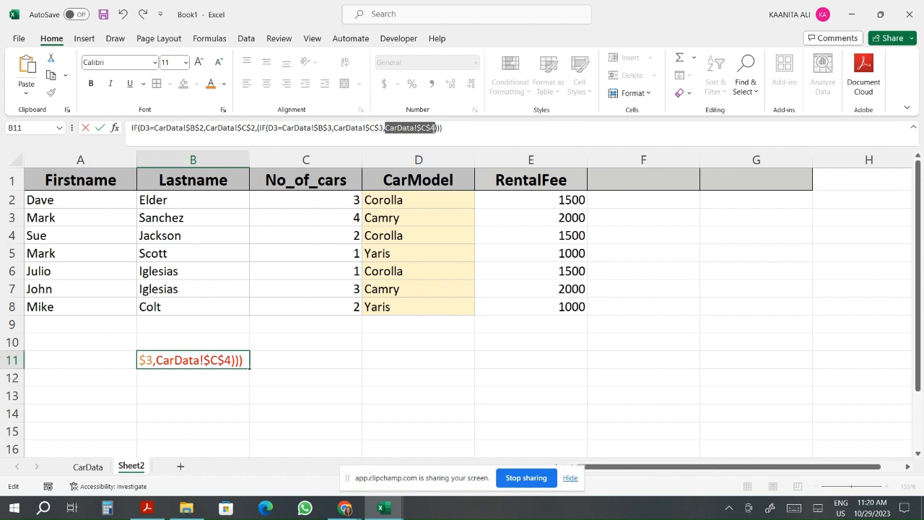
left_click(211, 84)
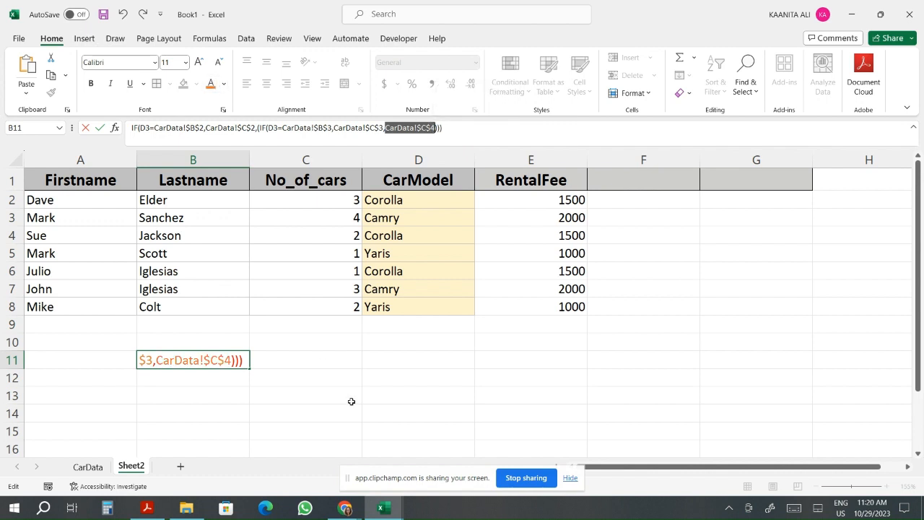
left_click(351, 402)
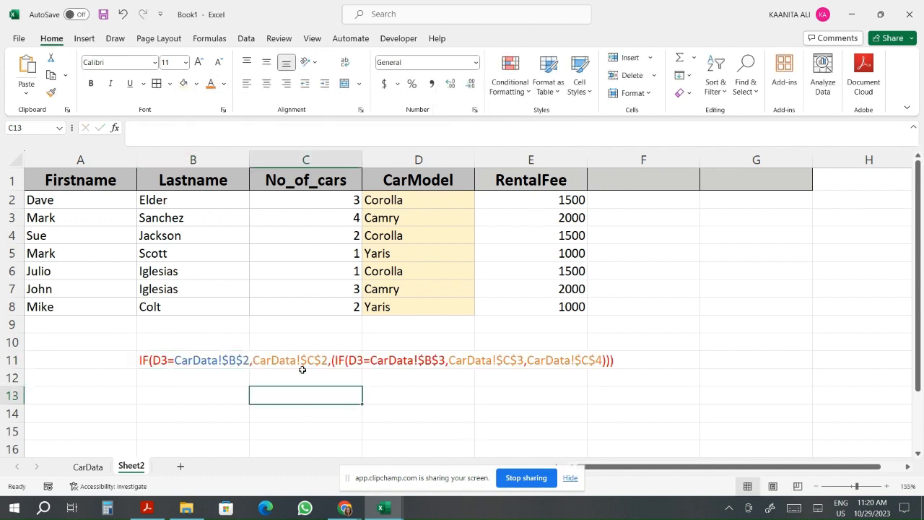
In the B11 formula text, set the opening IF(D3 portion to the Automatic black font color.
left_click(152, 365)
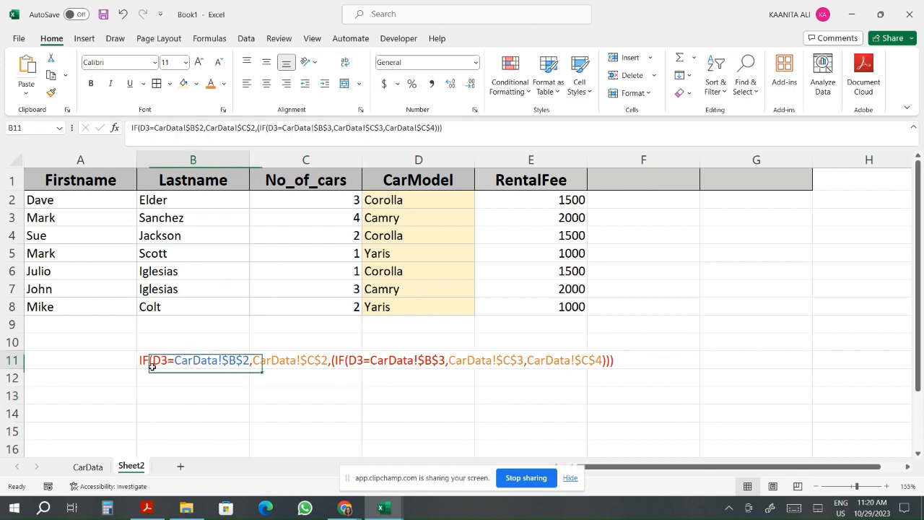
left_click_drag(151, 128, 132, 128)
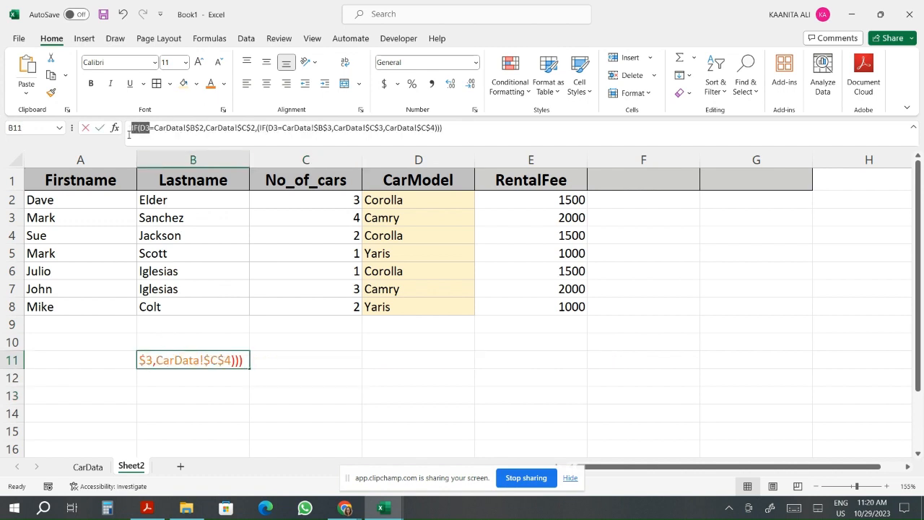
left_click(224, 84)
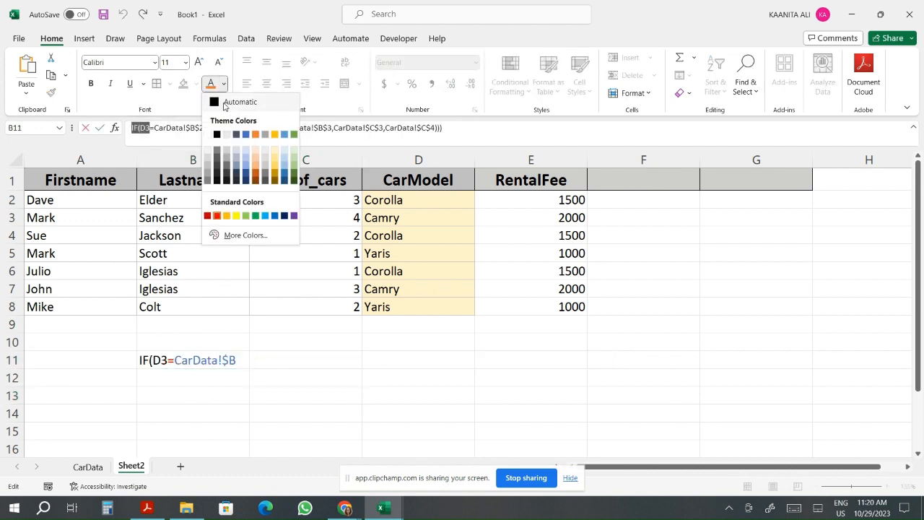
left_click(231, 101)
left_click(207, 402)
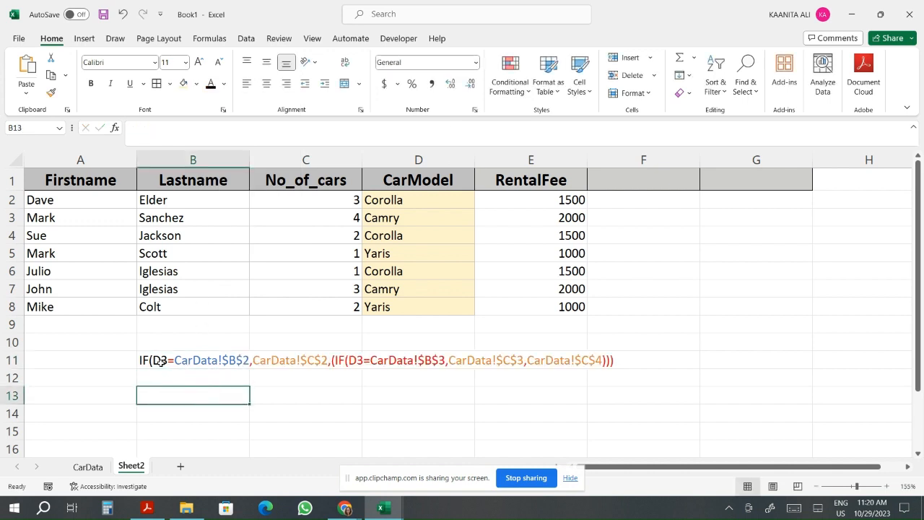
In the B11 formula text, color the nested IF(D3= portion and the first equals sign black.
left_click(148, 361)
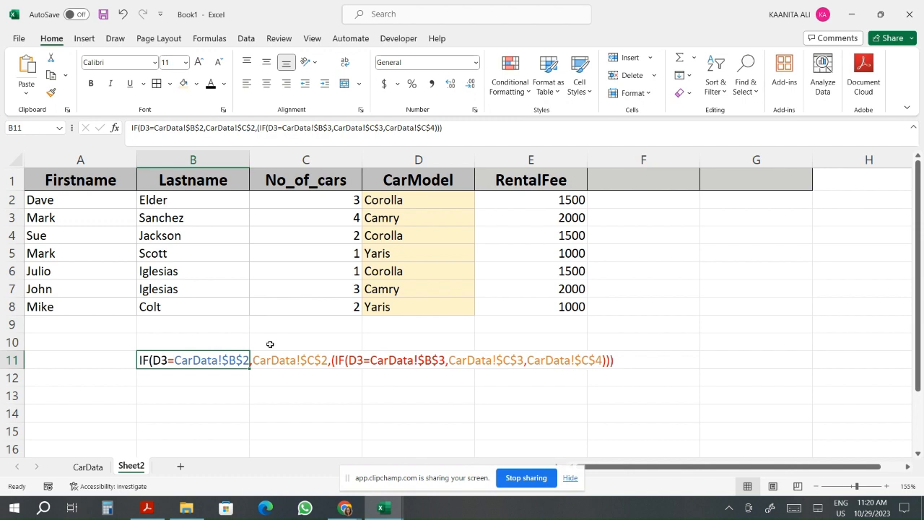
left_click(281, 128)
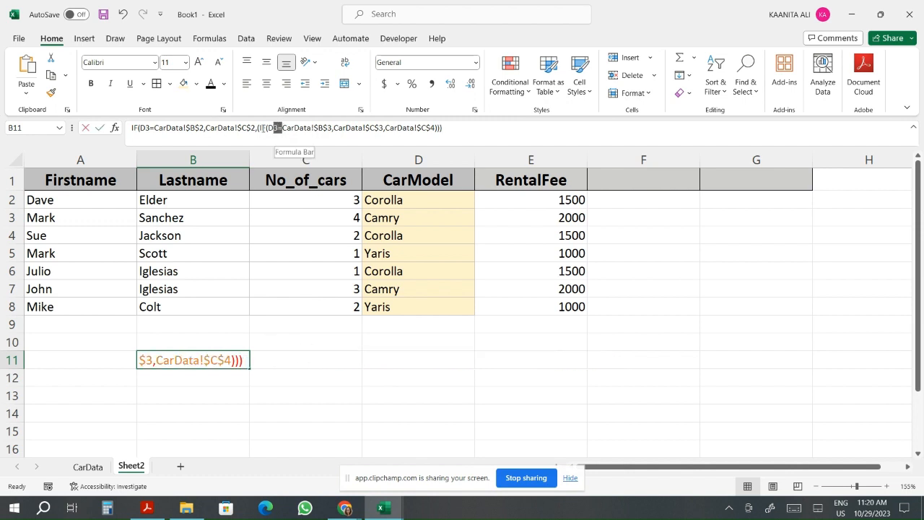
left_click_drag(281, 128, 258, 127)
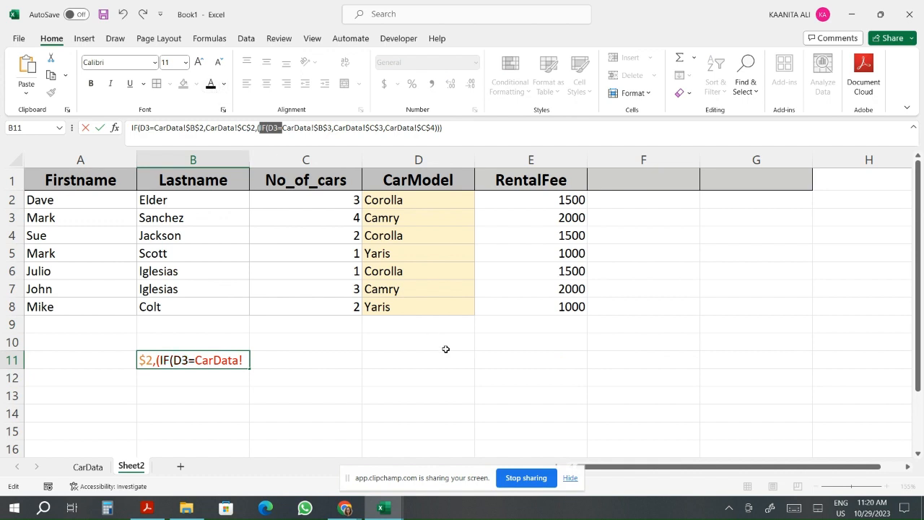
left_click(469, 383)
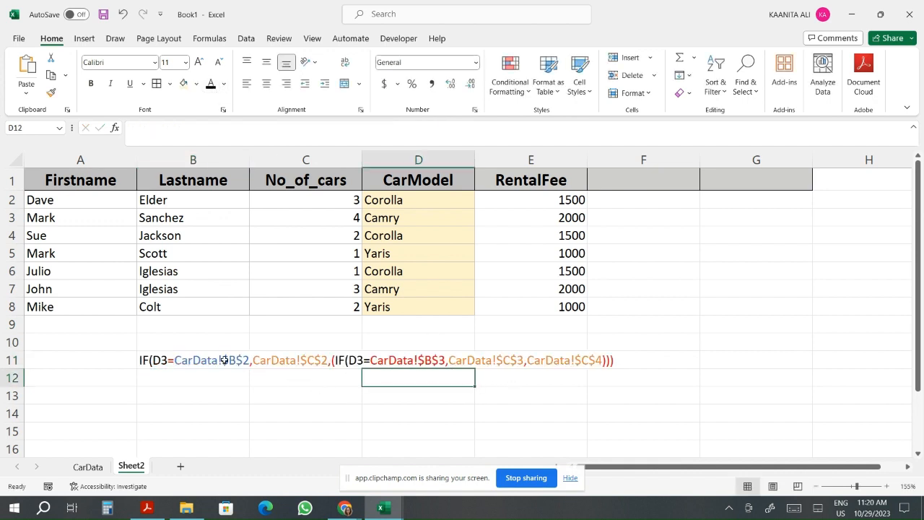
left_click(152, 360)
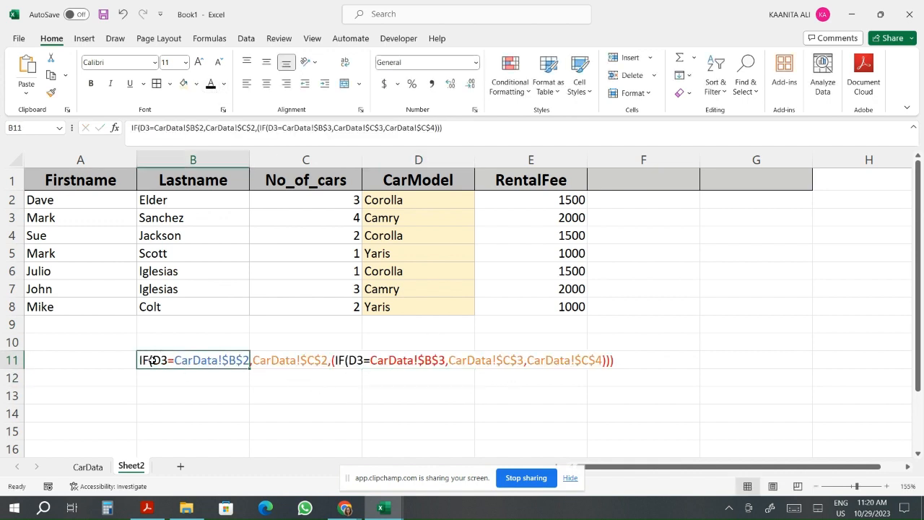
left_click(153, 127)
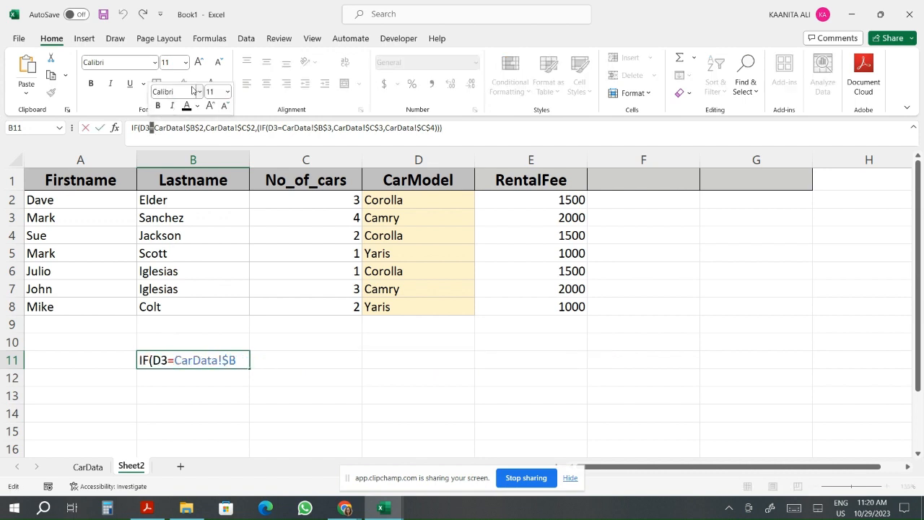
left_click(322, 390)
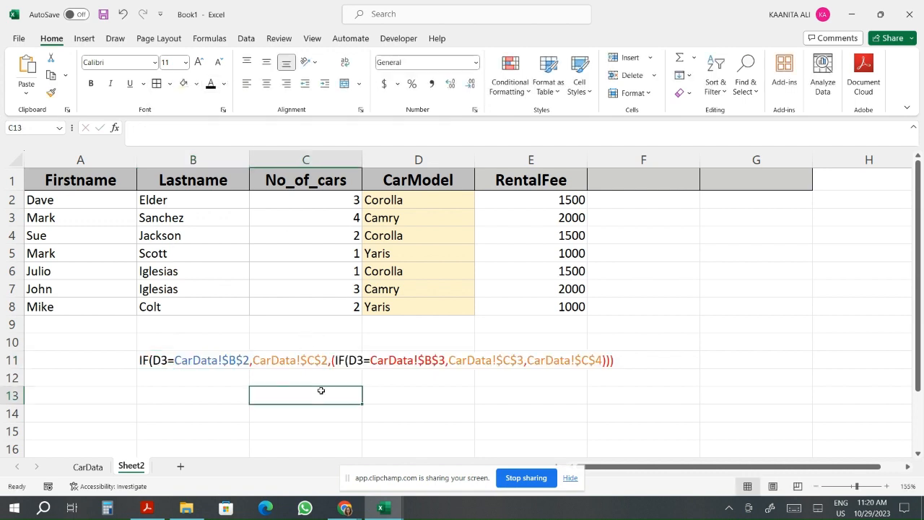
In the B11 formula text, recolor the whole CarData!$B$3 reference blue, including its row number.
left_click(88, 467)
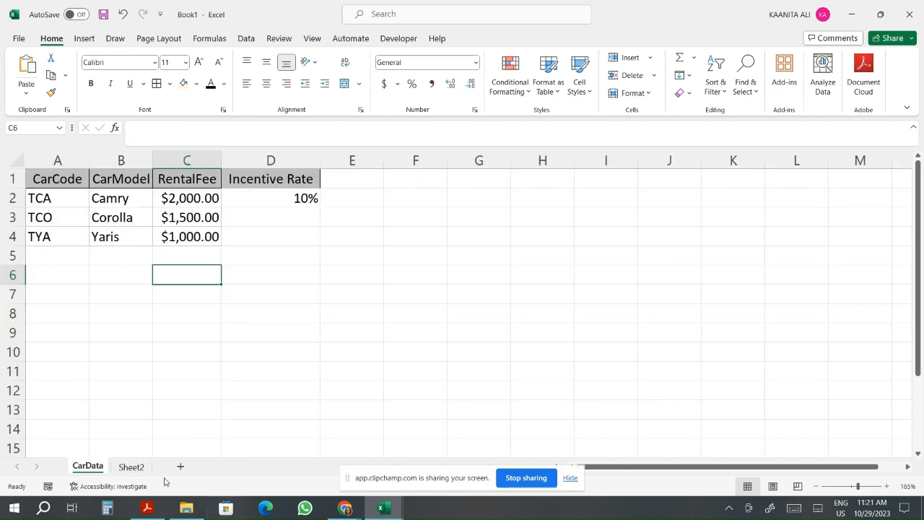
left_click(131, 467)
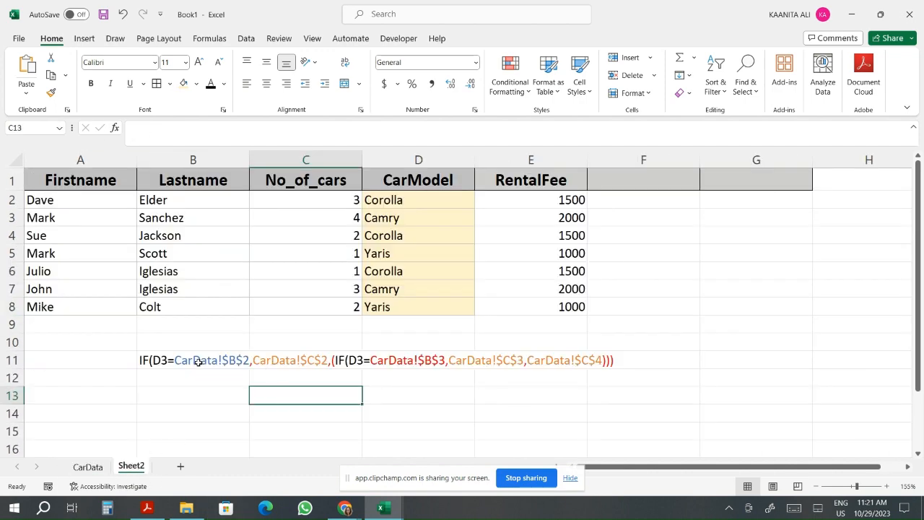
left_click(372, 363)
left_click(153, 354)
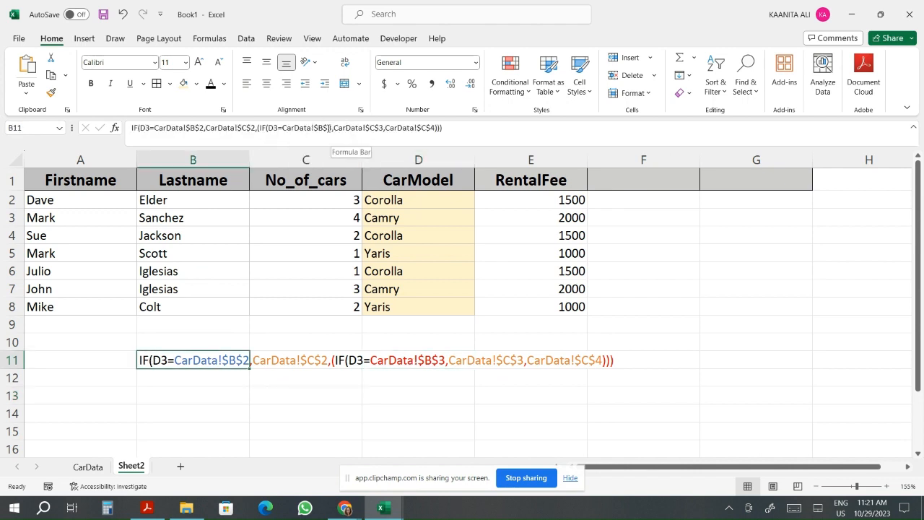
left_click_drag(330, 127, 285, 128)
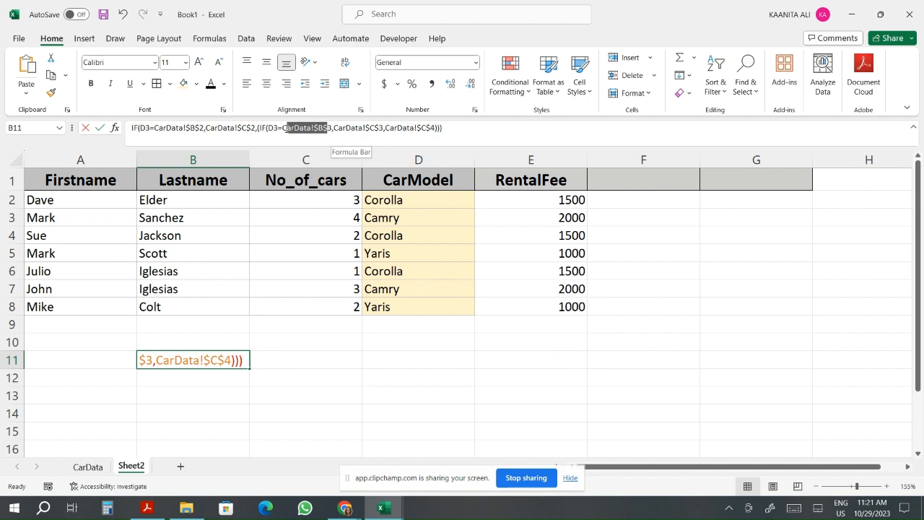
left_click(224, 84)
left_click(245, 135)
left_click(417, 437)
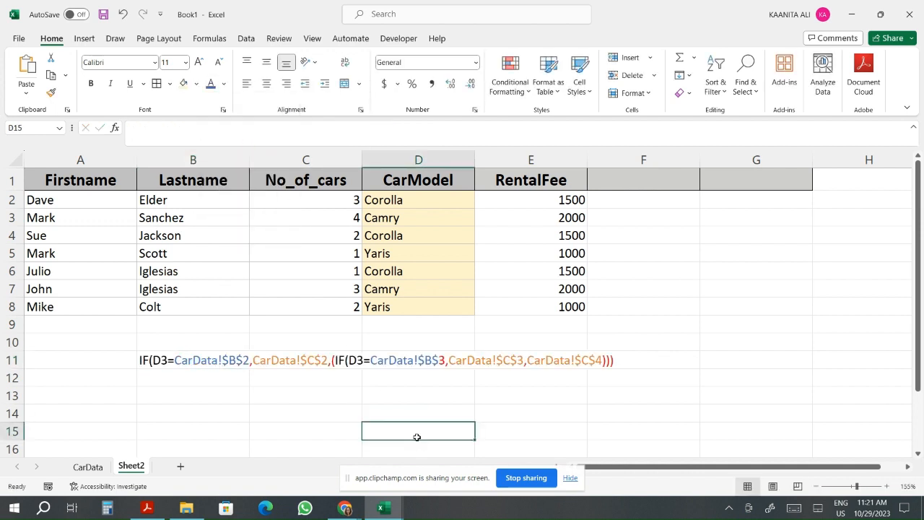
left_click(147, 358)
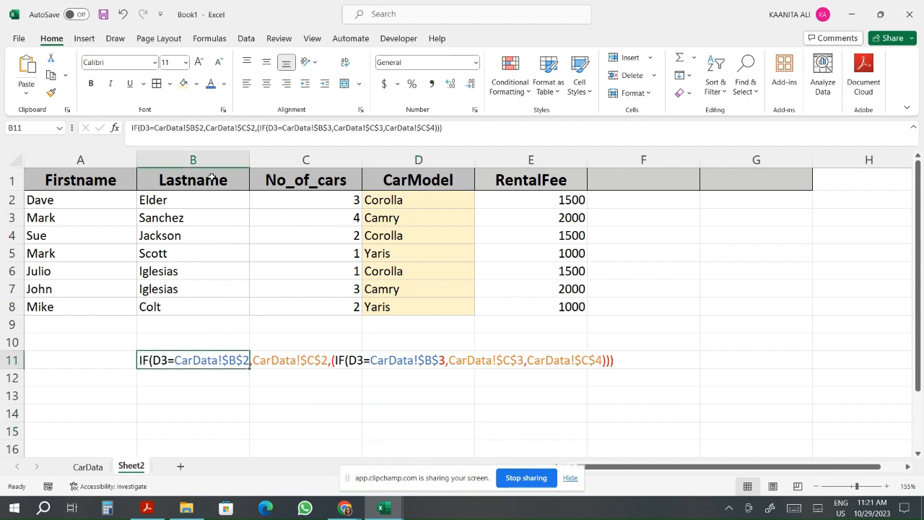
left_click_drag(333, 128, 323, 128)
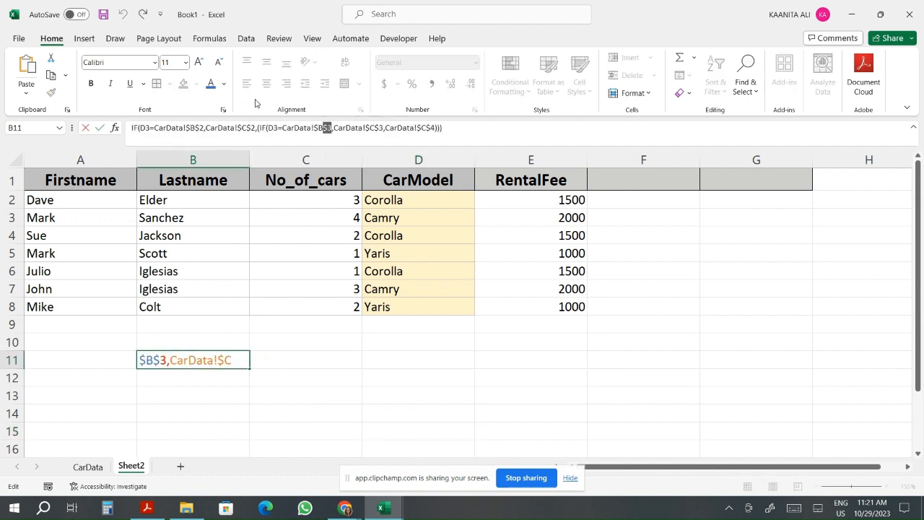
left_click(286, 398)
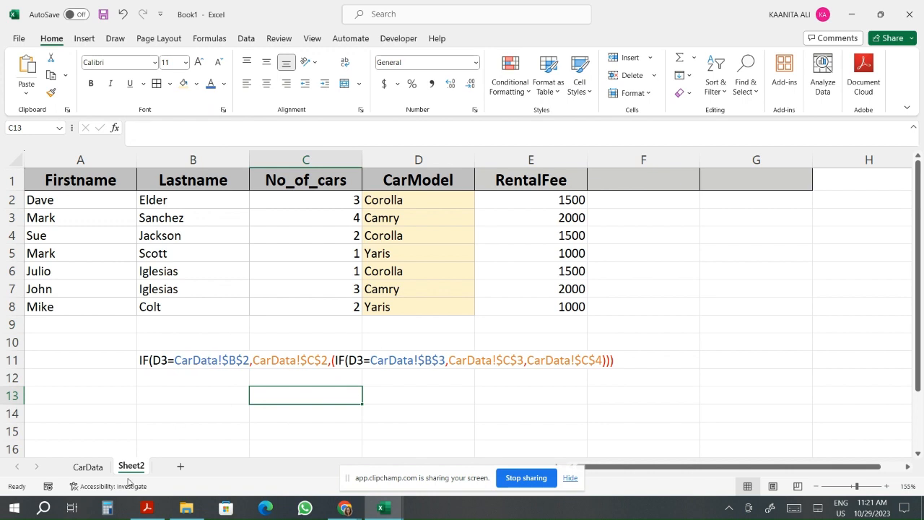
Compare the blue and orange references in the B11 formula text with the CarModel and RentalFee cells on the CarData sheet.
left_click(86, 467)
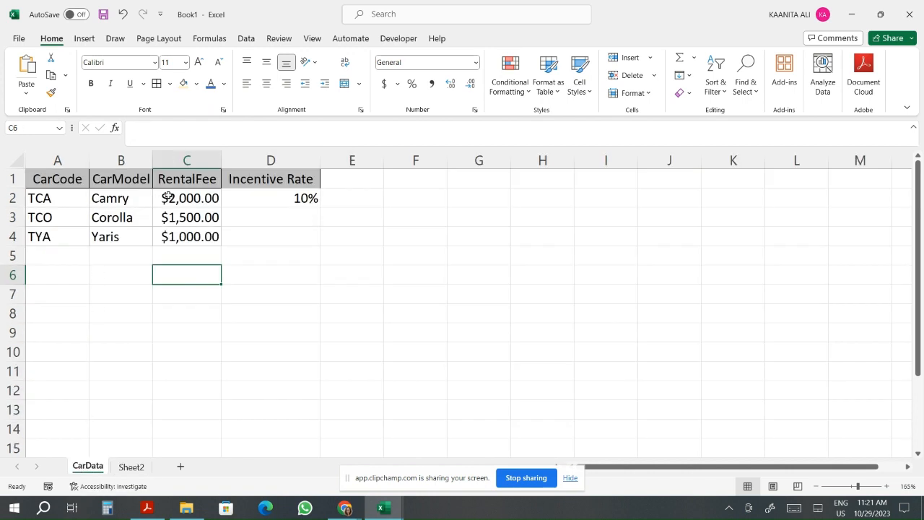
left_click(126, 196)
left_click(129, 219)
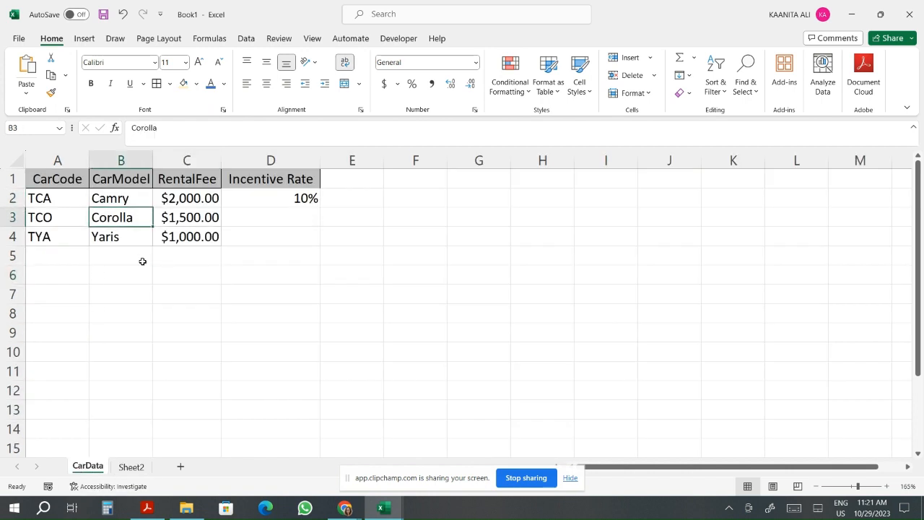
left_click(130, 467)
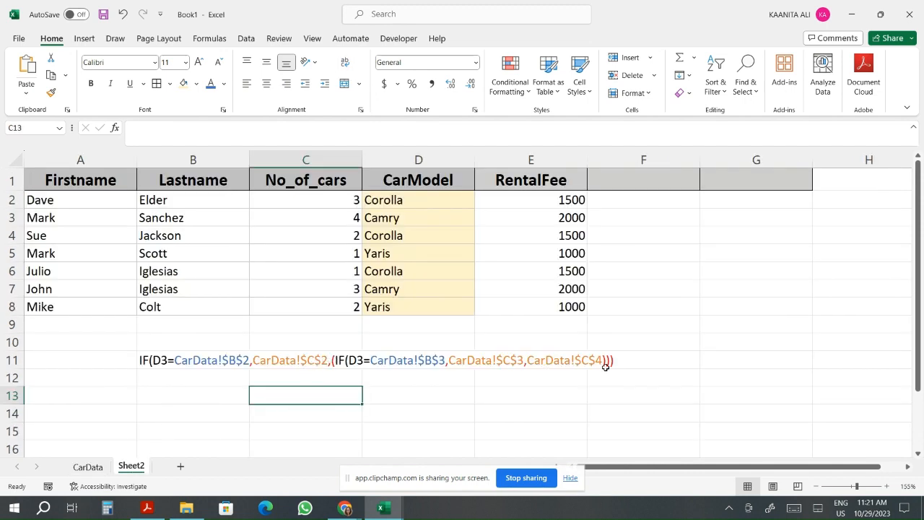
left_click(87, 468)
left_click(180, 198)
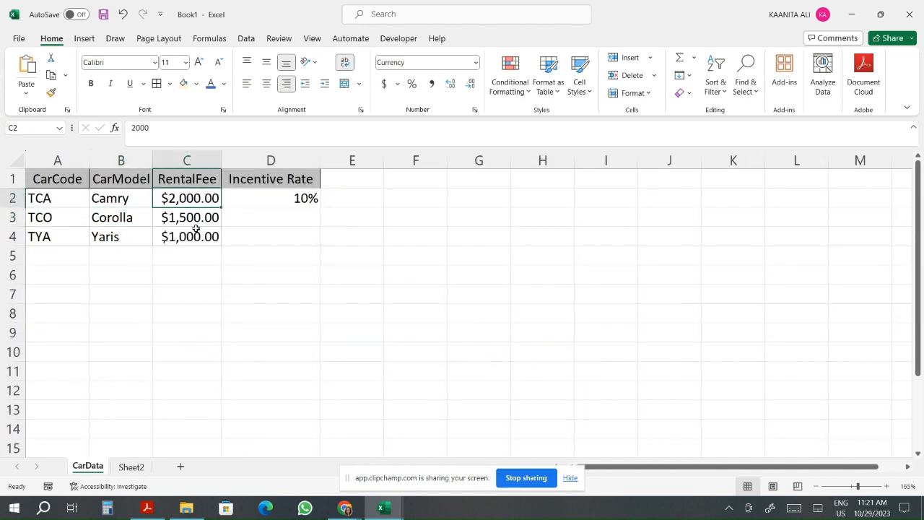
left_click(200, 217)
left_click(202, 240)
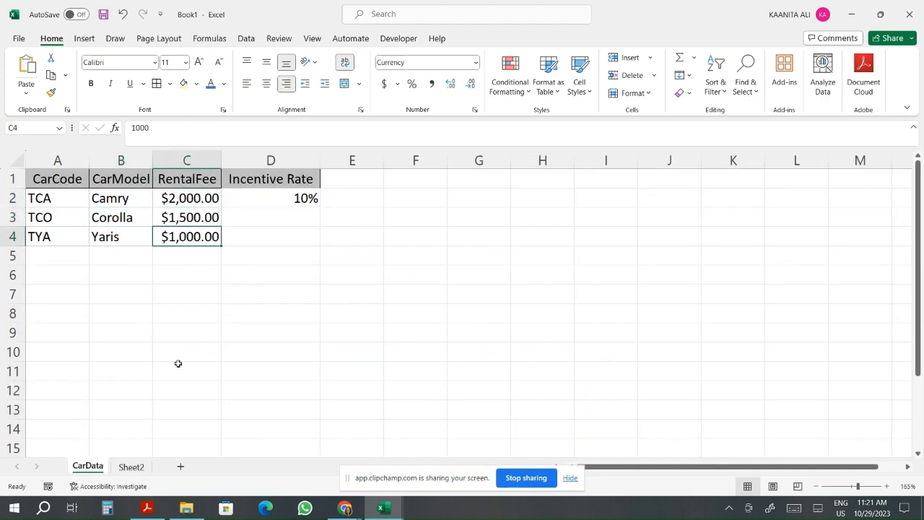
left_click(131, 467)
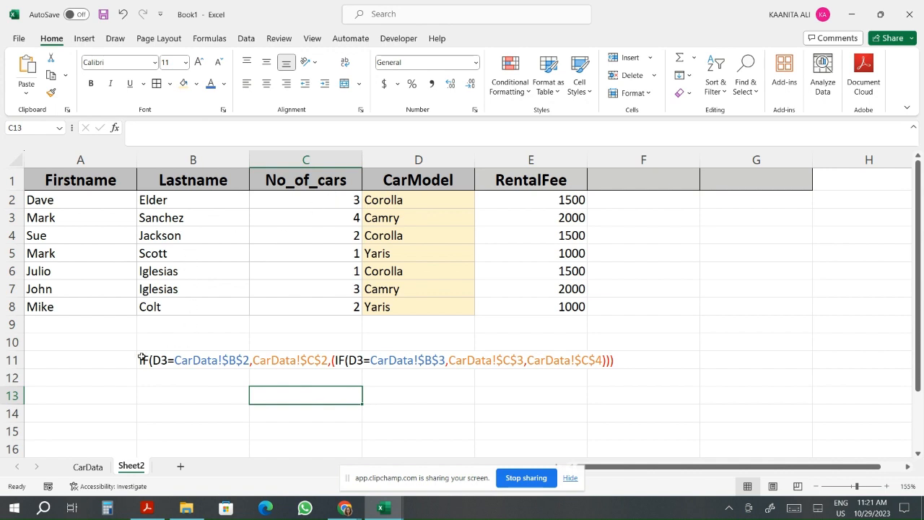
In the B11 formula text, change both D3 references to D2.
left_click(141, 361)
left_click(150, 127)
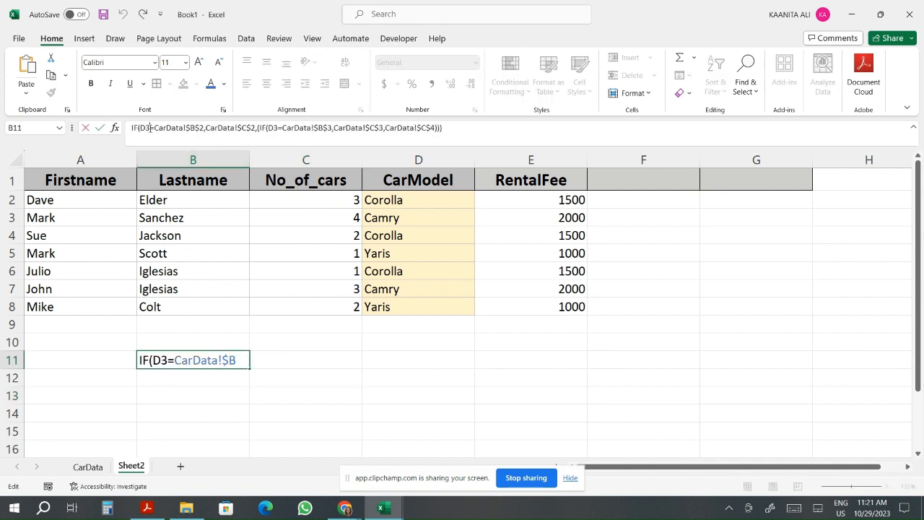
key("BackSpace")
type("2")
left_click(279, 128)
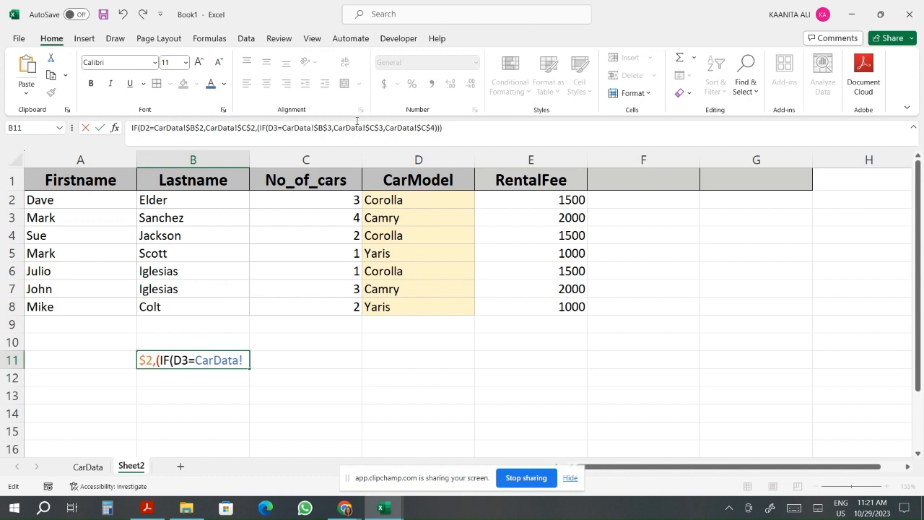
key("BackSpace")
type("2")
key("Return")
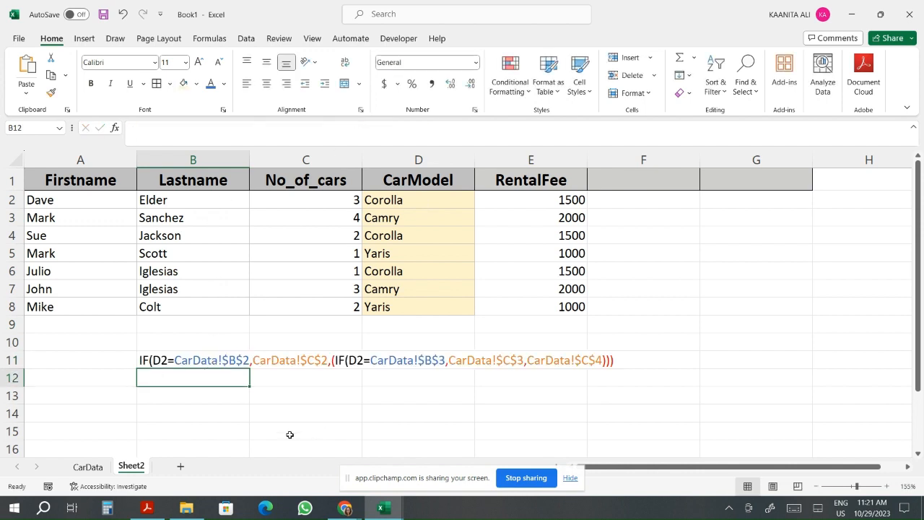
Check the first IF condition and result in B11, CarData!$B$2 and CarData!$C$2, against the Camry row on the CarData sheet.
left_click(88, 467)
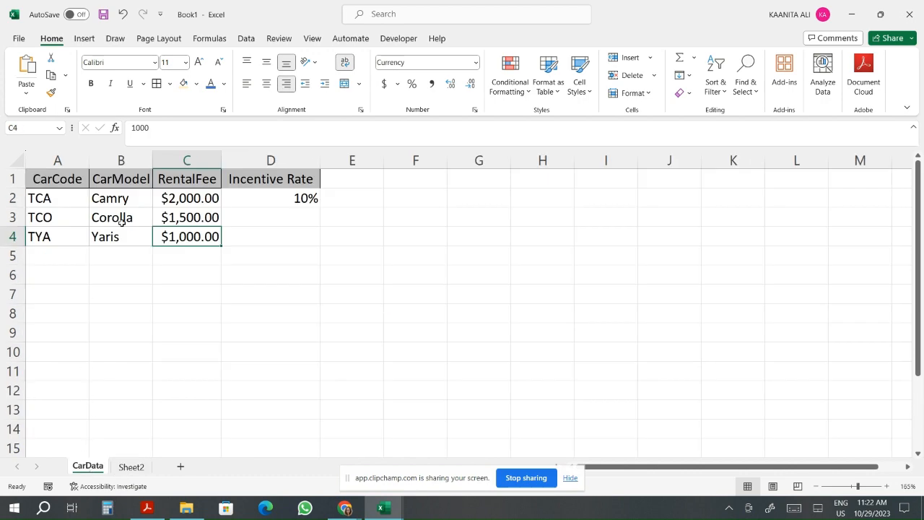
left_click(131, 468)
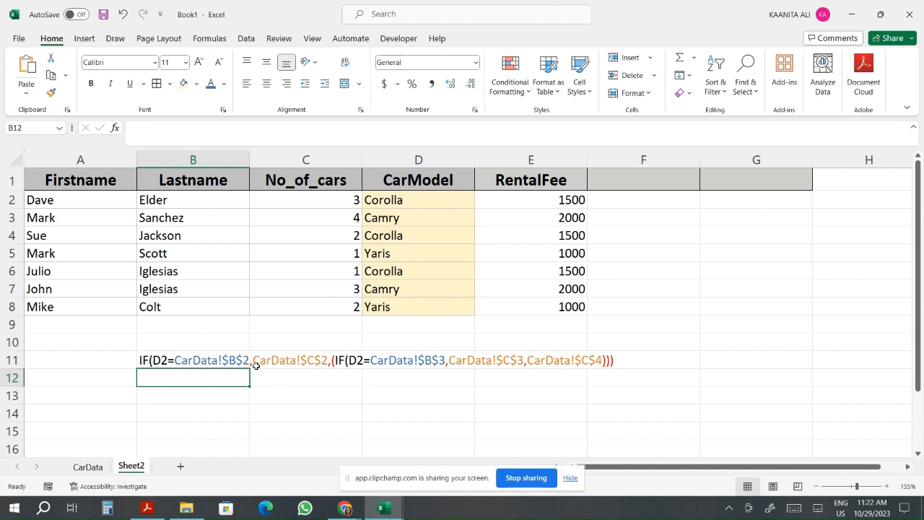
left_click(94, 467)
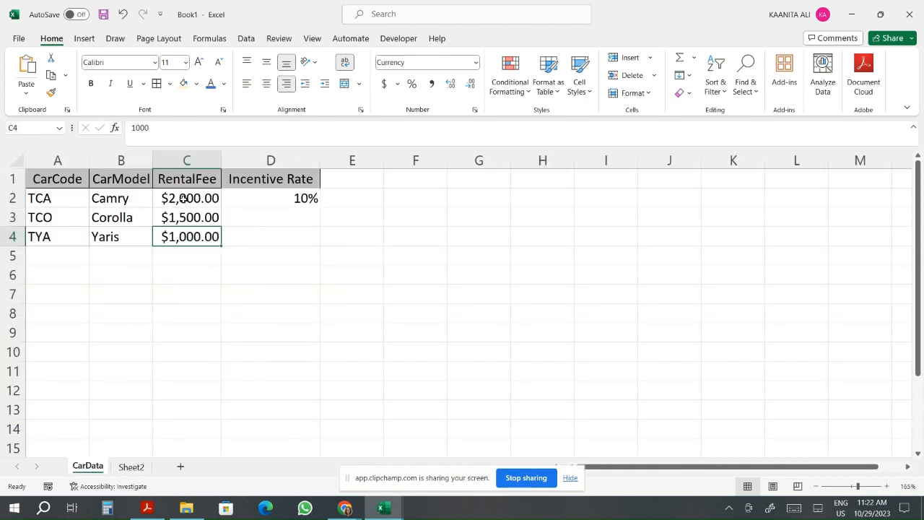
left_click(130, 466)
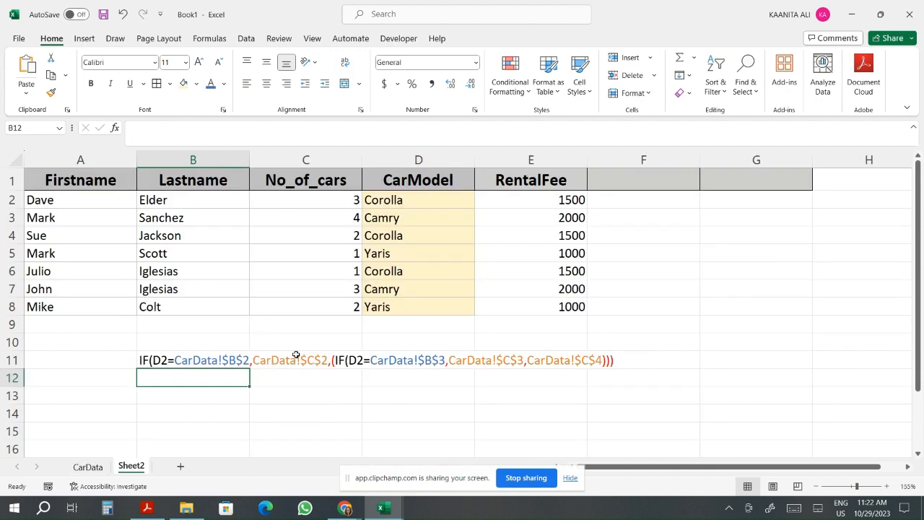
left_click(231, 359)
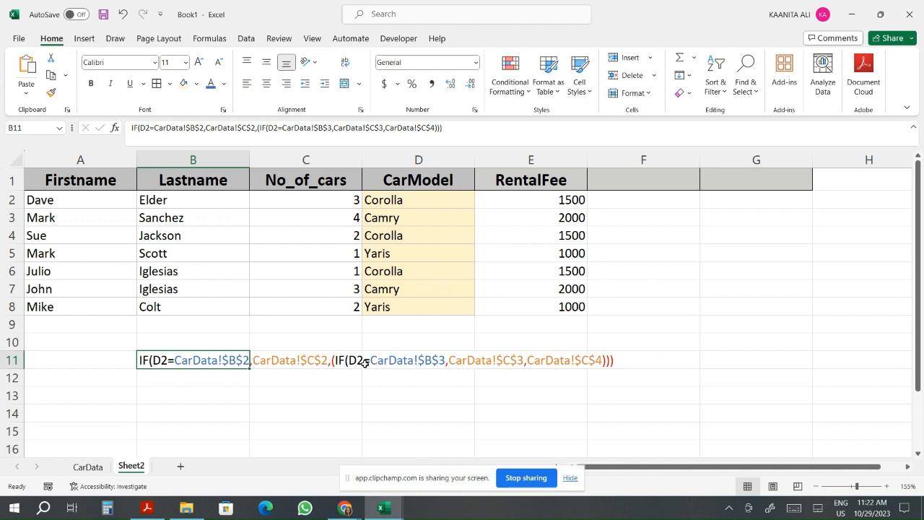
Compare the nested IF references CarData!$B$3 and CarData!$C$3 with the Corolla model and rental fee cells on CarData.
left_click(88, 466)
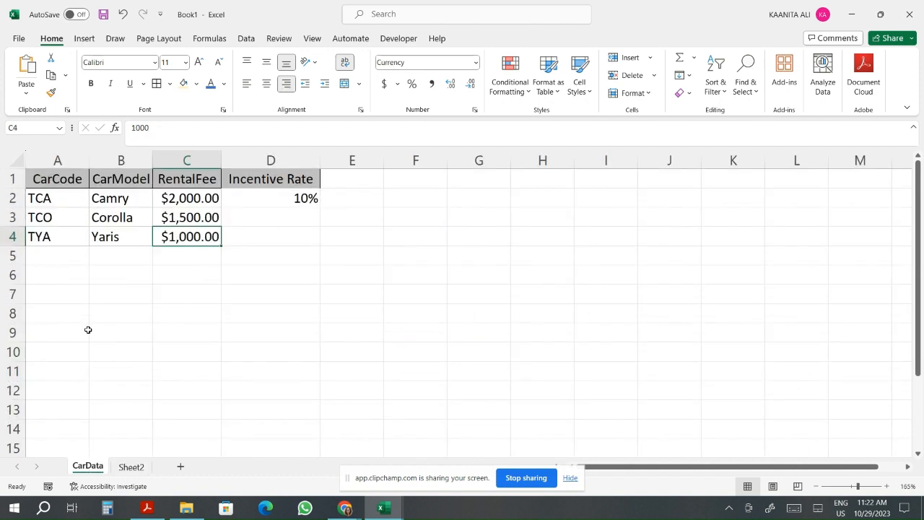
left_click(120, 221)
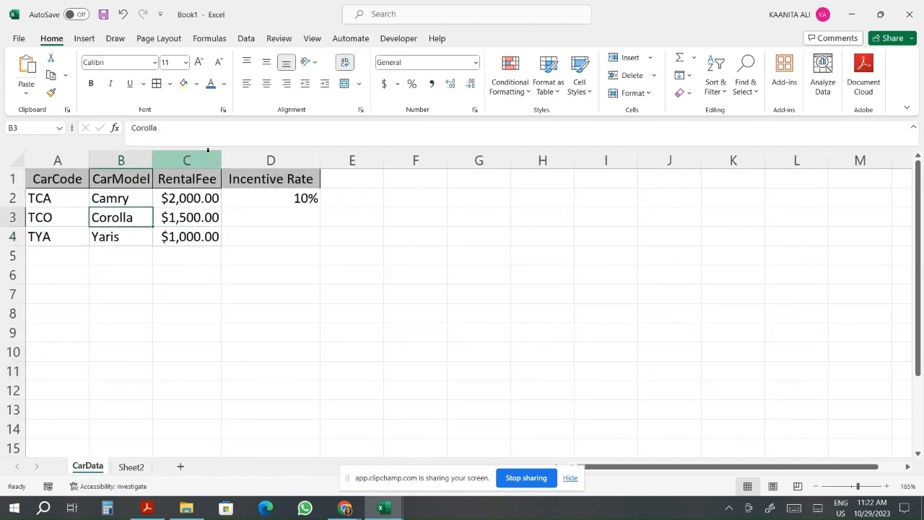
left_click(209, 216)
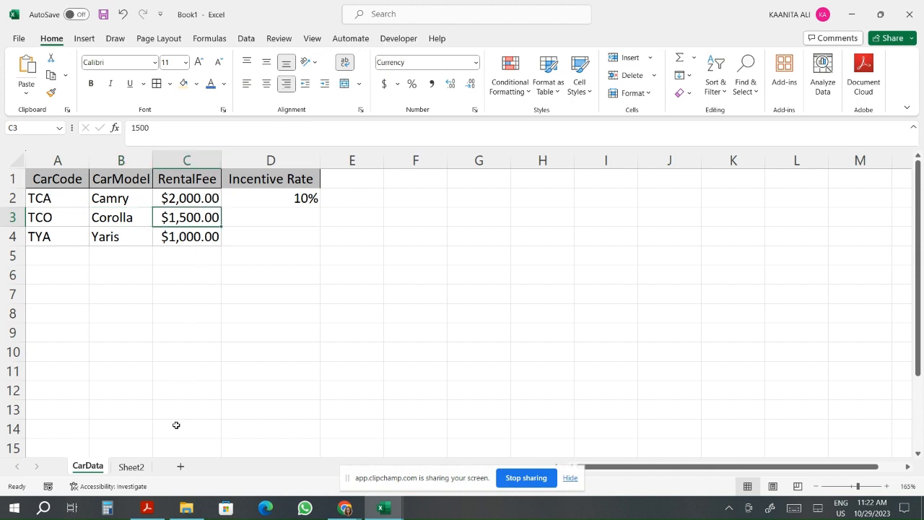
left_click(130, 467)
left_click_drag(400, 338, 359, 355)
left_click(536, 338)
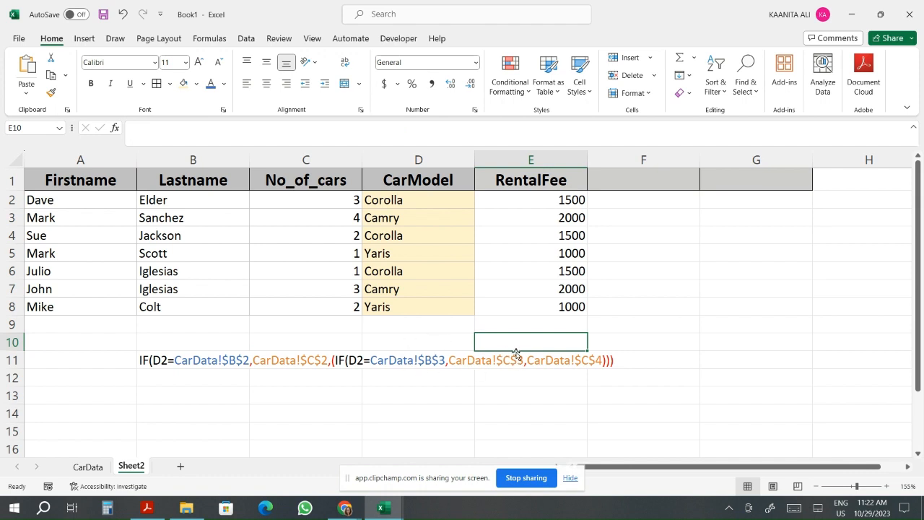
Review the three car models on CarData and trace the formula's final value-if-false reference, CarData!$C$4, to the Yaris rental fee.
left_click(90, 467)
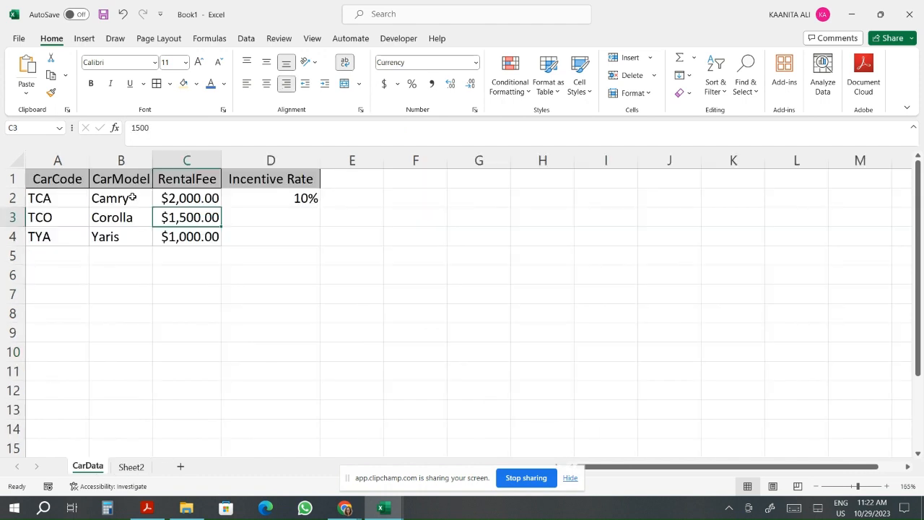
left_click(132, 205)
left_click(136, 217)
left_click(138, 238)
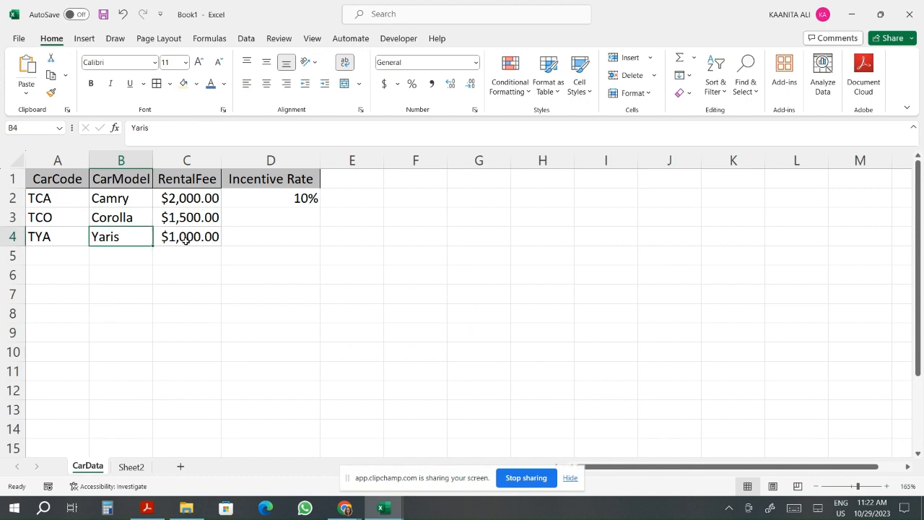
left_click(185, 242)
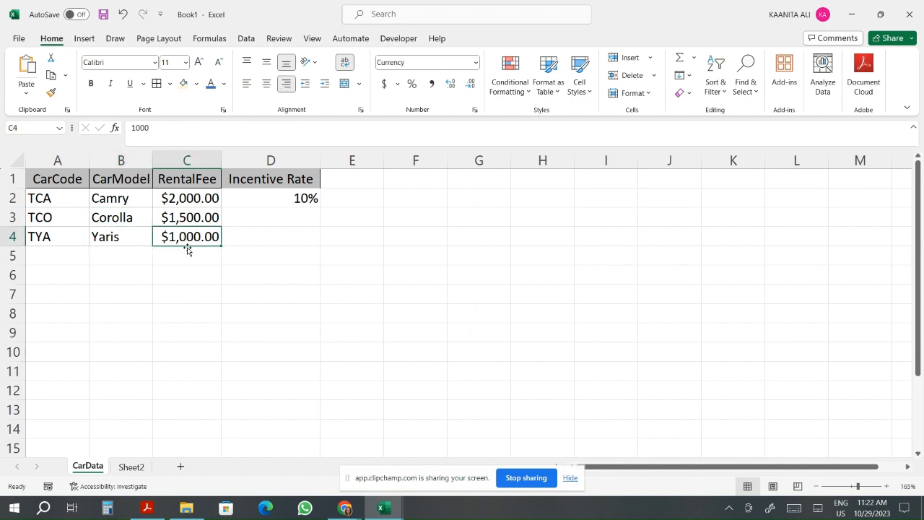
left_click(128, 467)
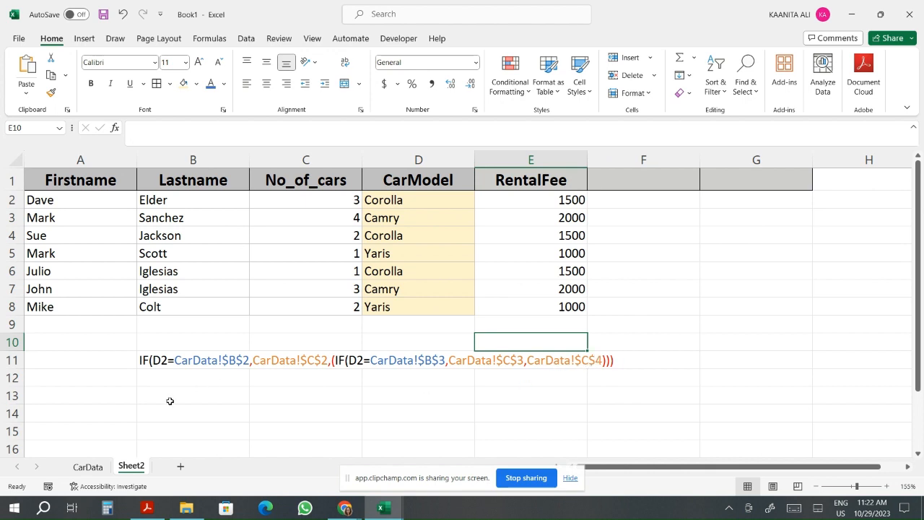
left_click(88, 467)
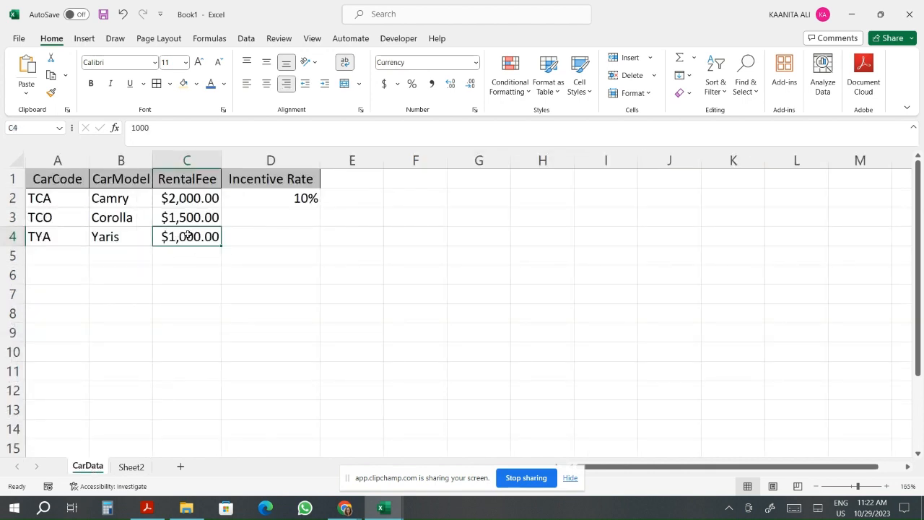
left_click(140, 470)
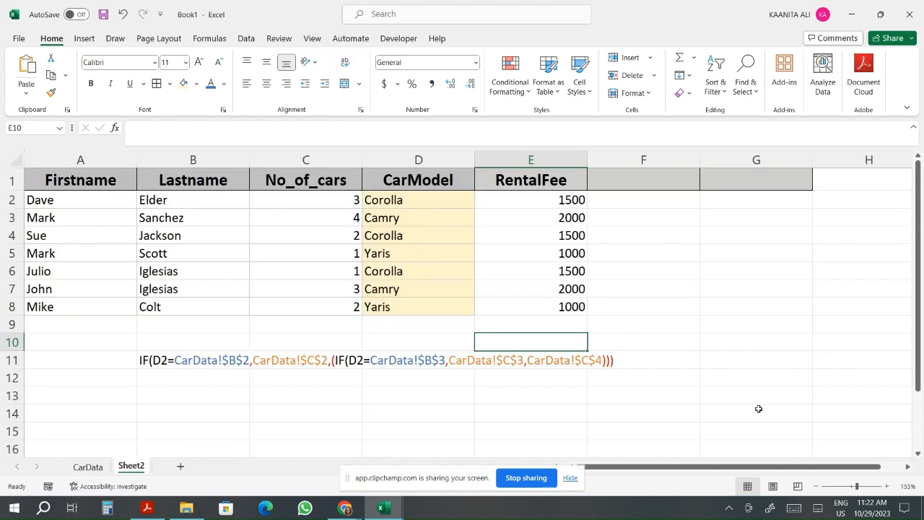